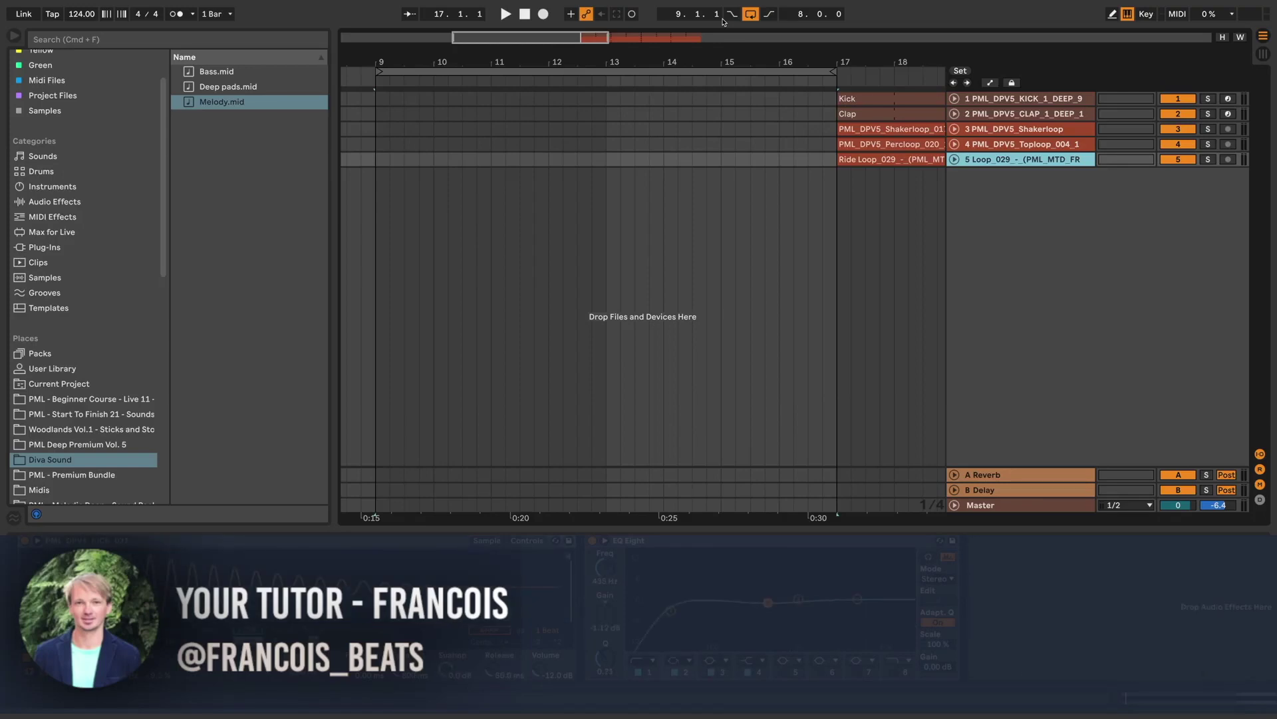
Insert a new MIDI track and load the u-he Diva synth onto it from Plug-Ins
left_click(724, 21)
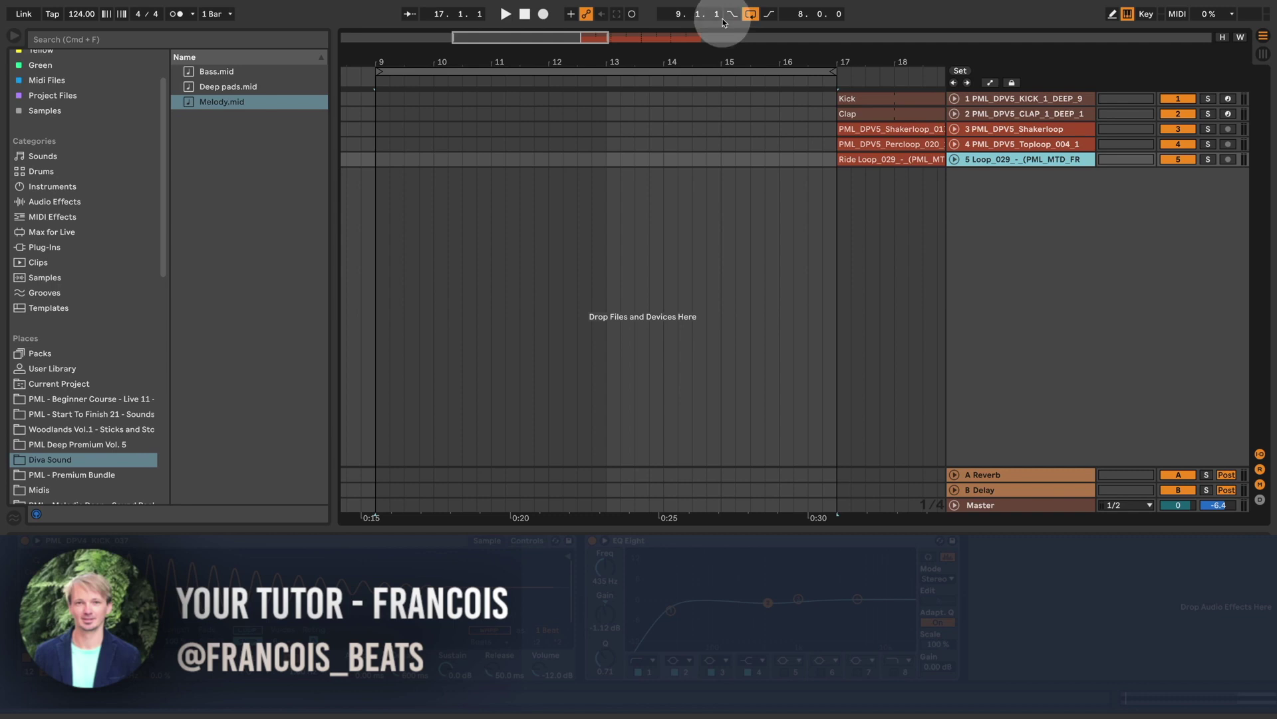
right_click(969, 179)
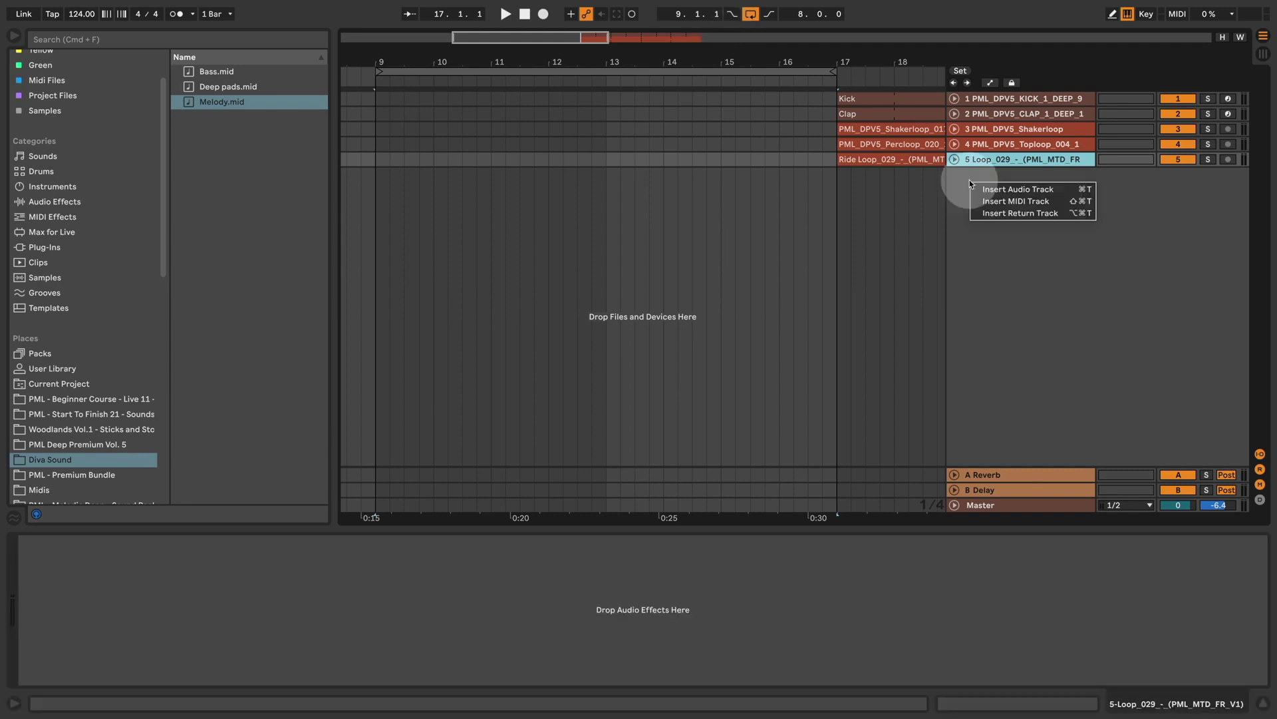
left_click(1015, 199)
left_click(76, 248)
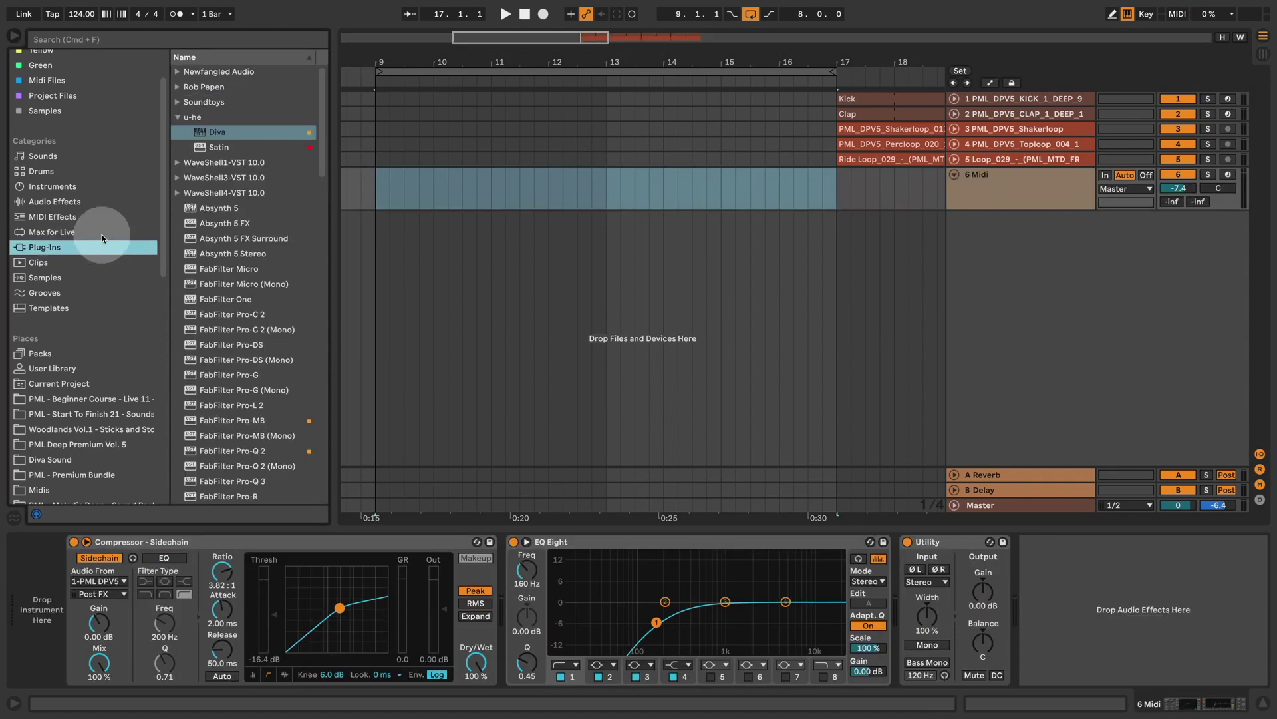
left_click(217, 131)
left_click_drag(142, 404, 48, 583)
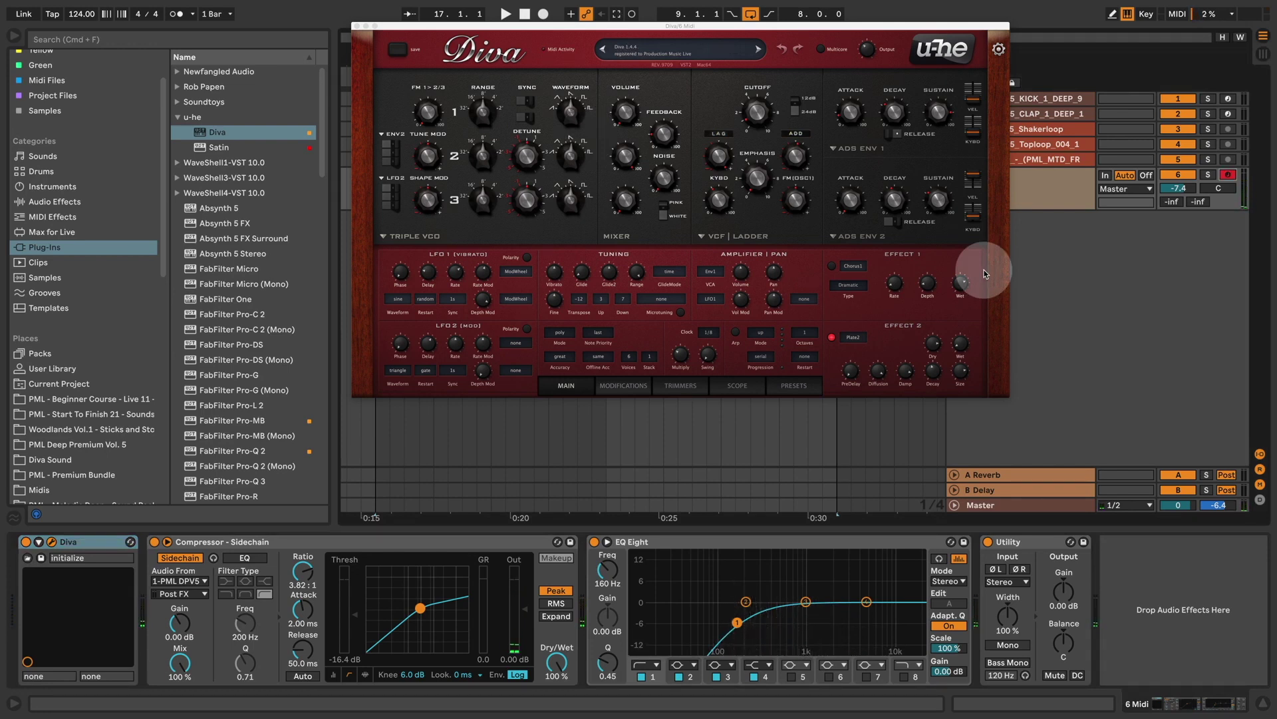
Place Deep pads.mid from the Diva Sound folder on track 6 and start playback
left_click(50, 459)
left_click(221, 102)
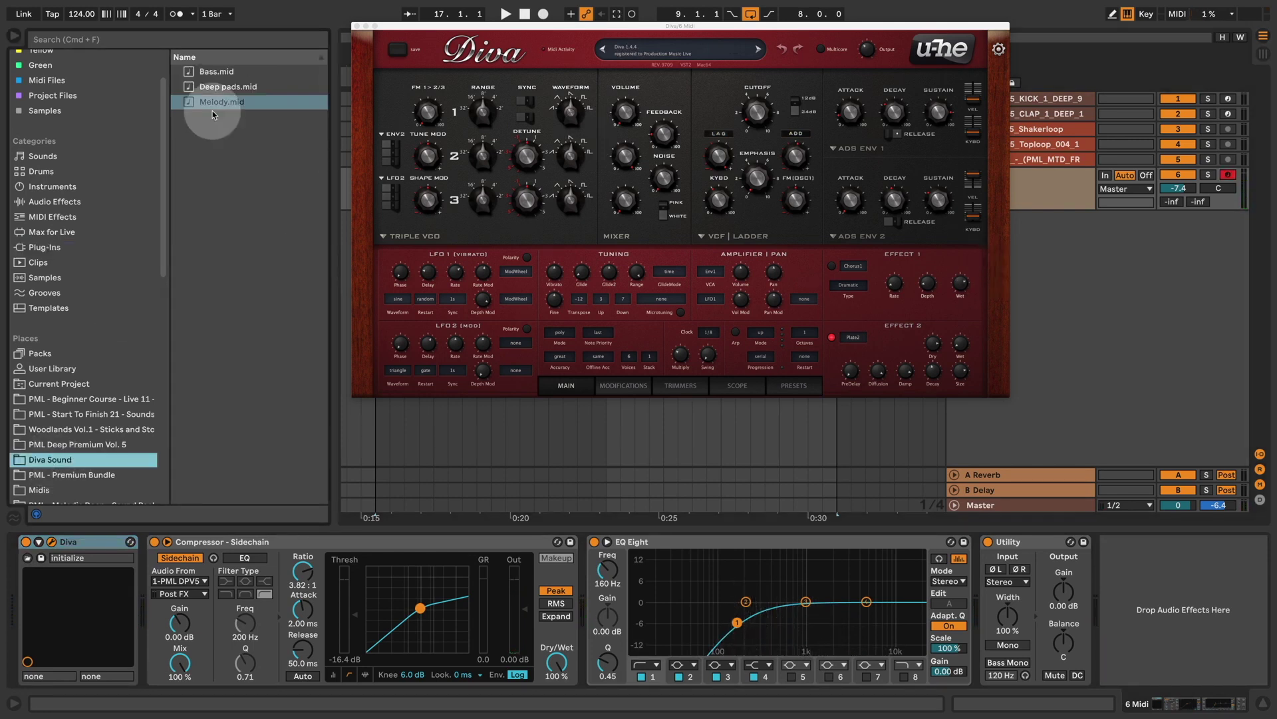
left_click(358, 26)
left_click_drag(226, 87, 408, 178)
key("space")
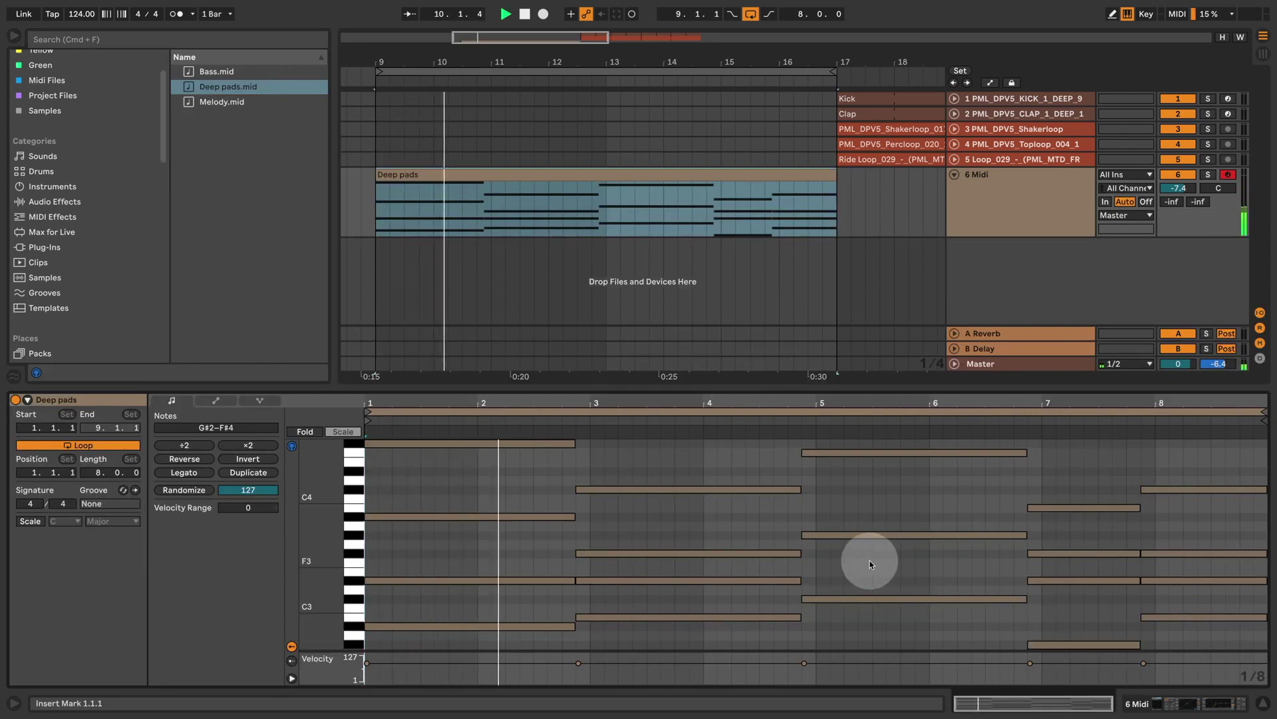
Check Diva's second effect and keep it set to Plate2
left_click(701, 489)
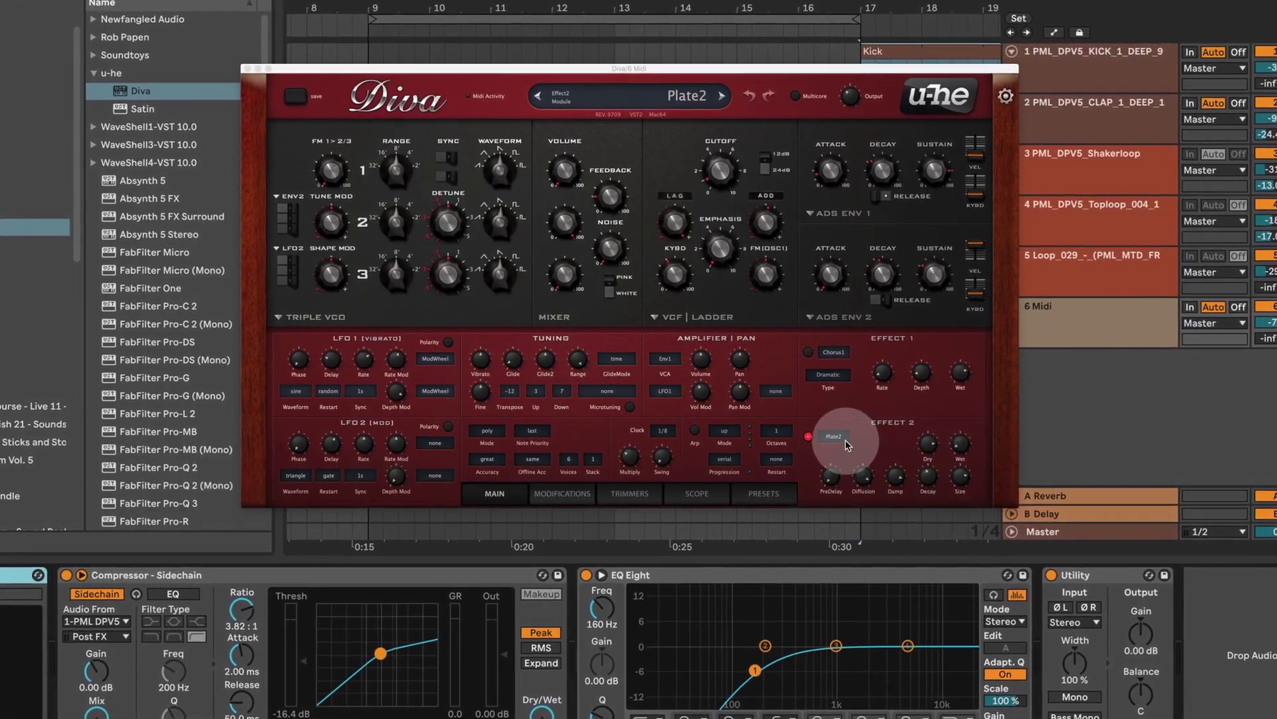
left_click(840, 437)
left_click(889, 427)
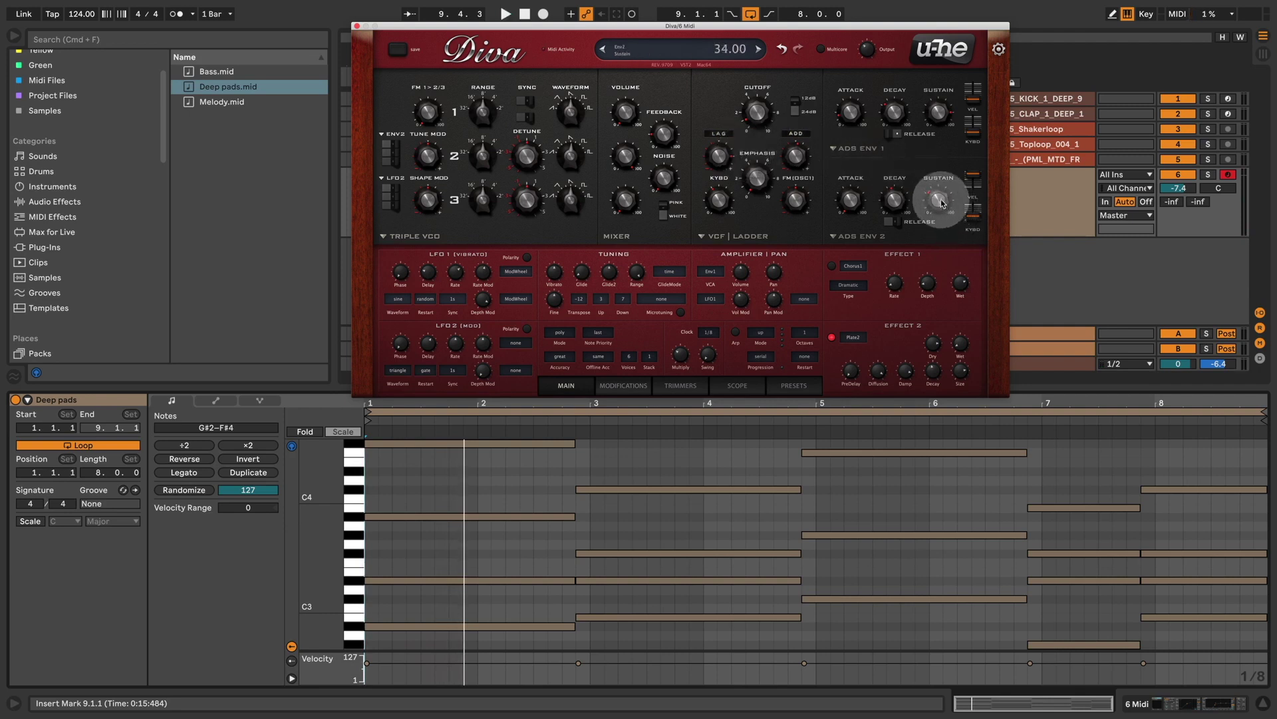
Turn up Diva's ENV 2 sustain and glide amount, restarting the pads loop to listen
left_click_drag(942, 203, 955, 178)
key("space")
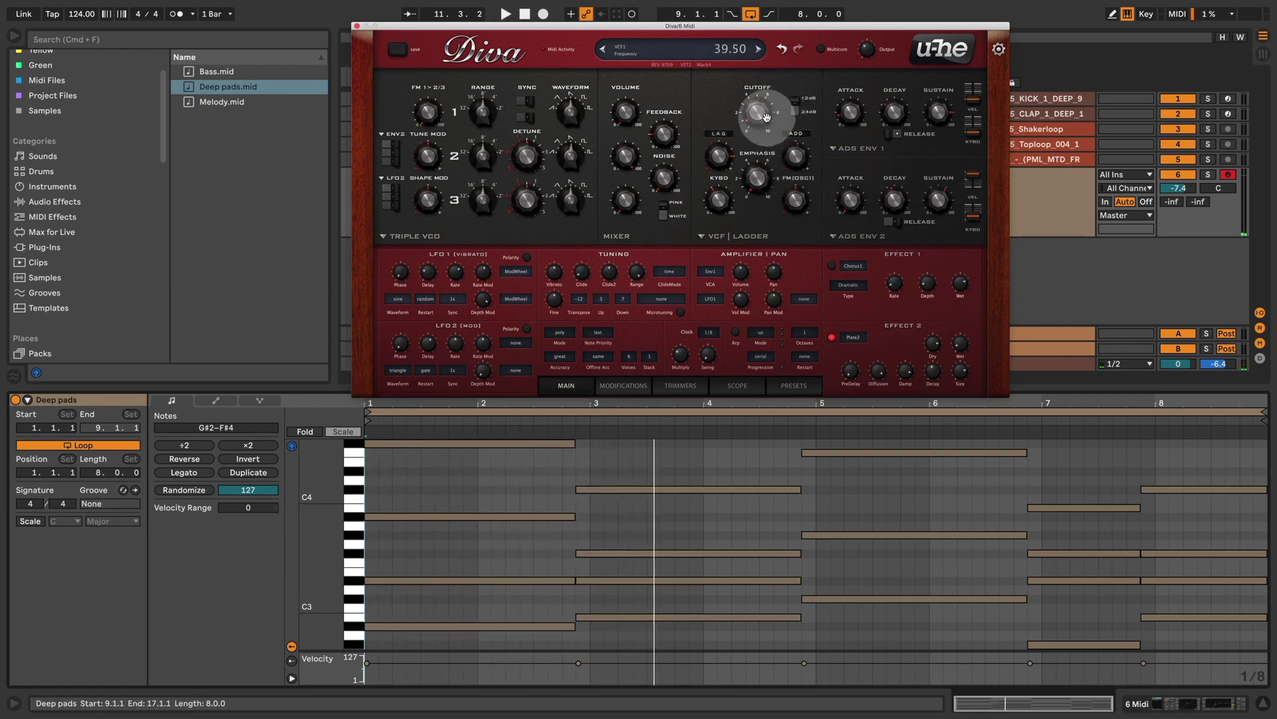
key("space")
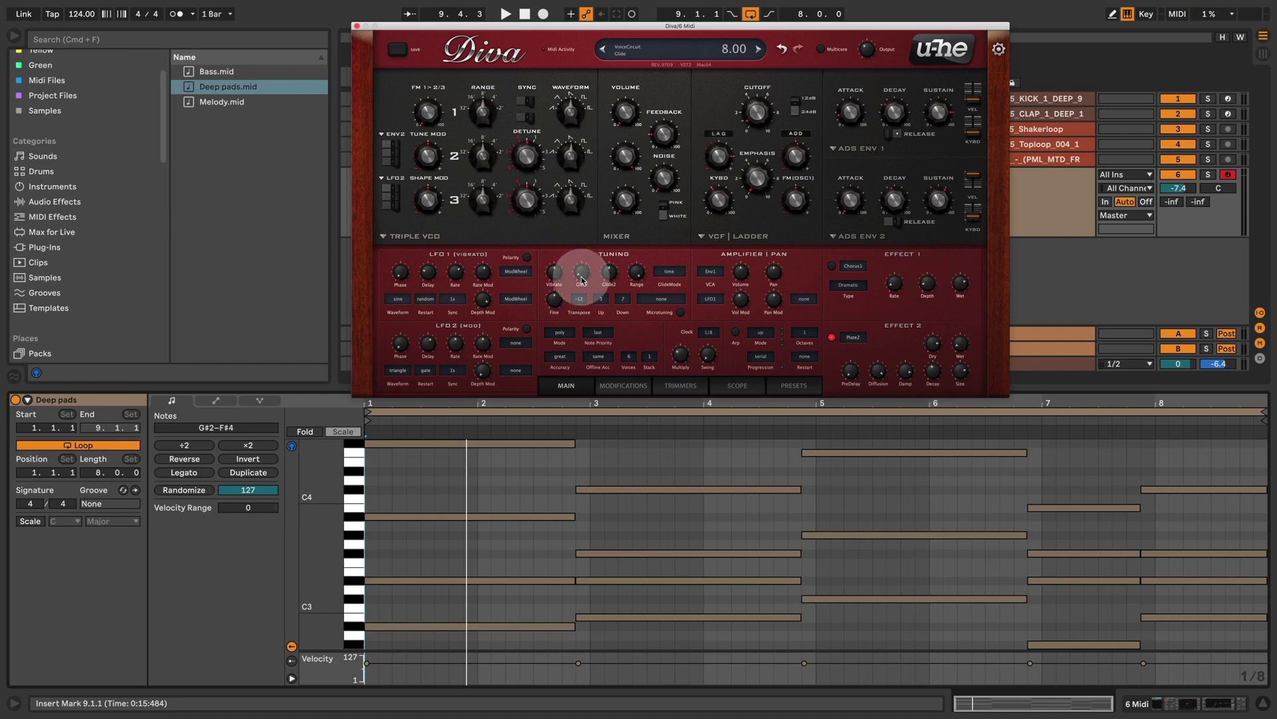
left_click_drag(581, 280, 591, 251)
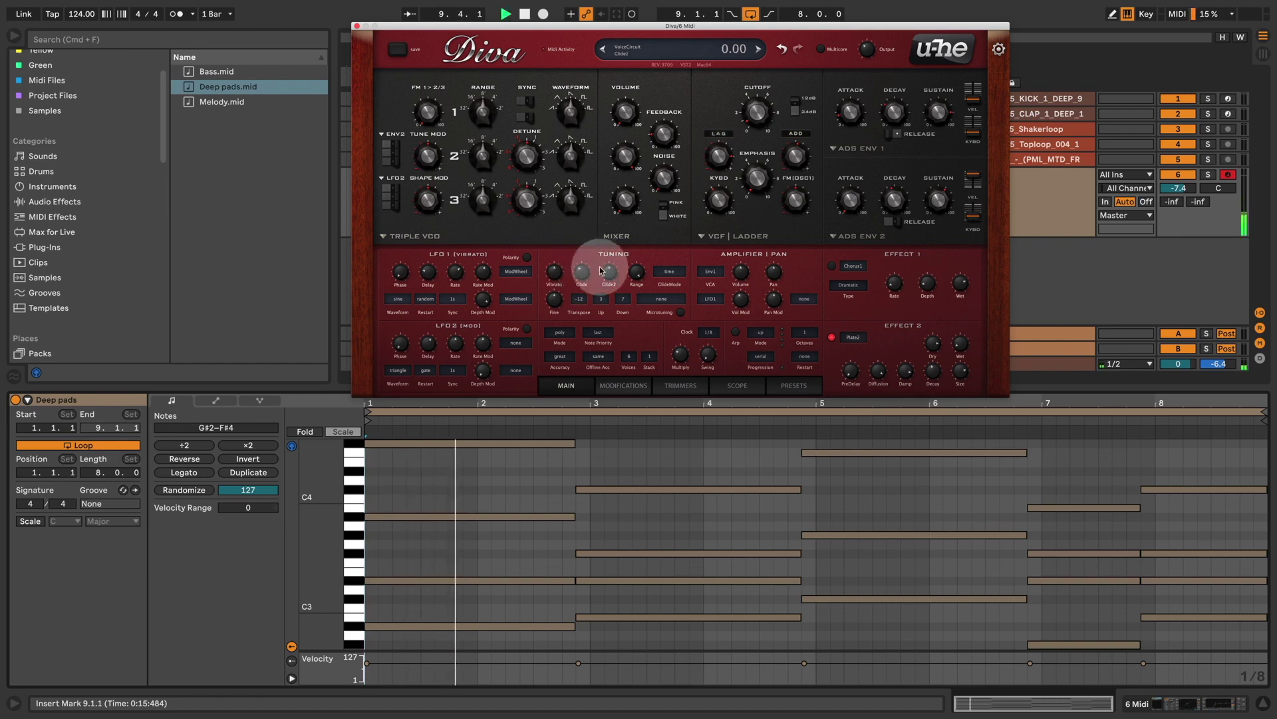
left_click(594, 279)
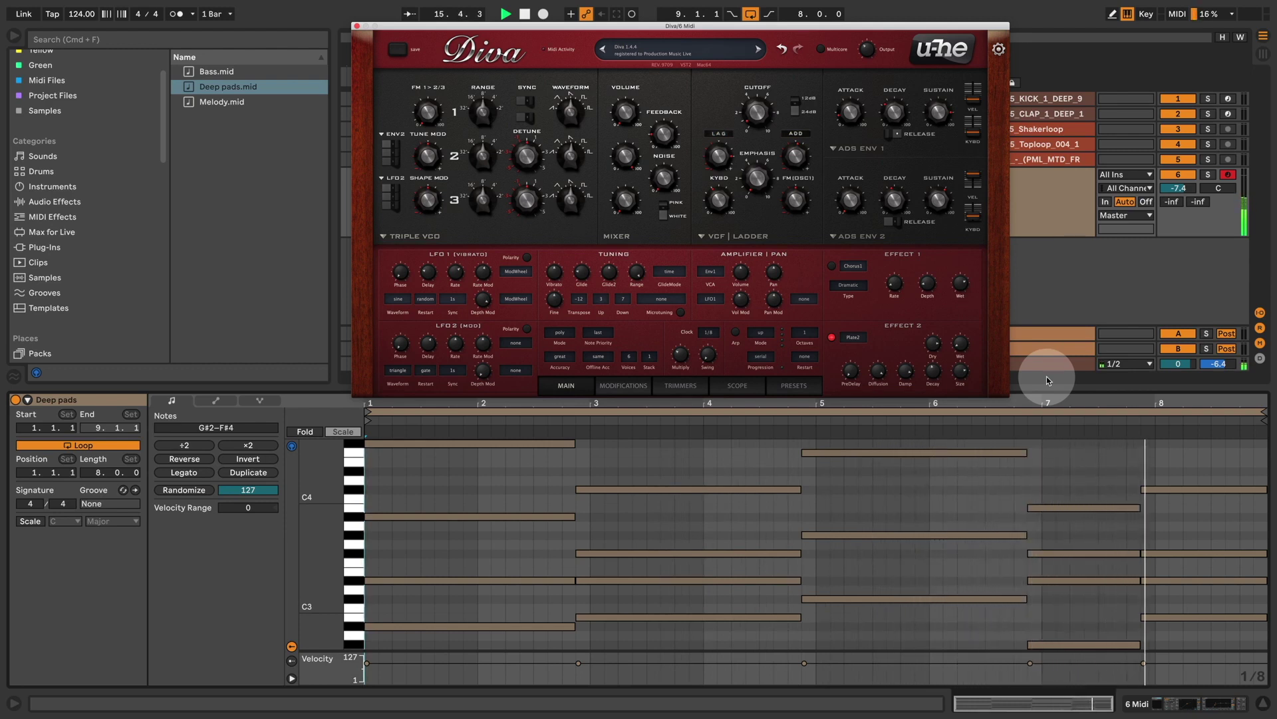
Stop playback, close Diva, and duplicate the 6 Midi pads track
key("space")
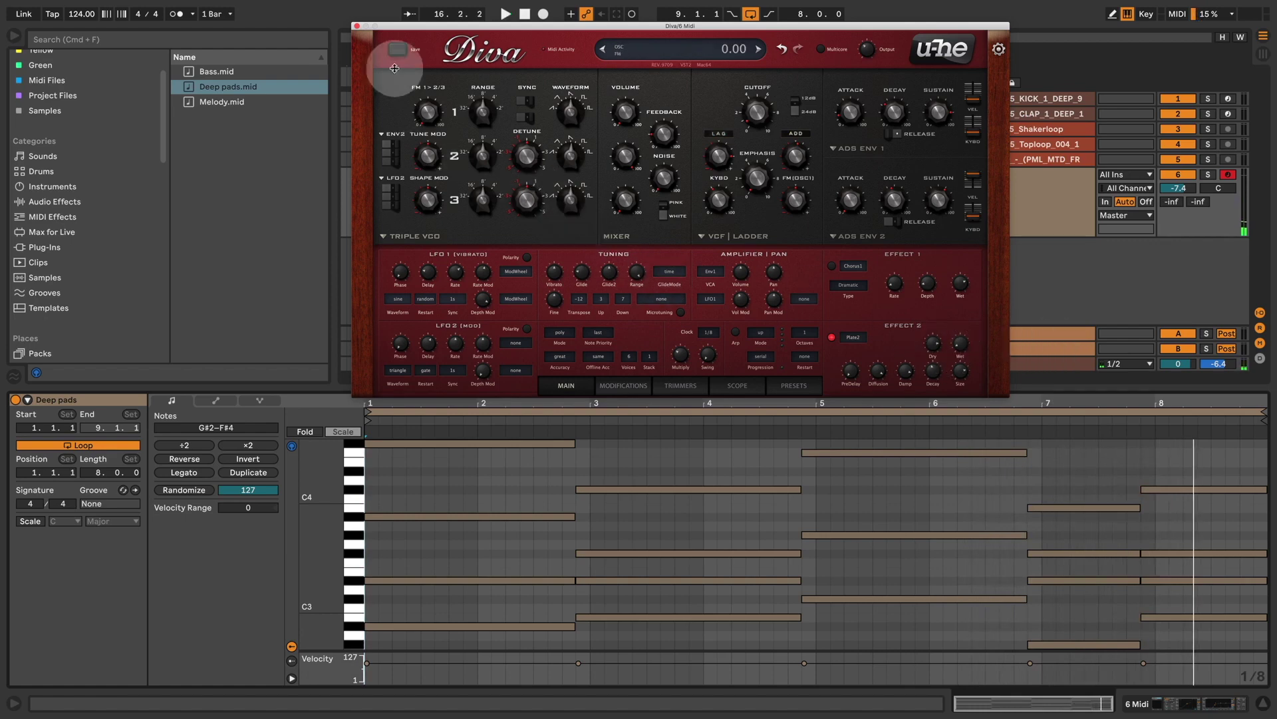
left_click(356, 25)
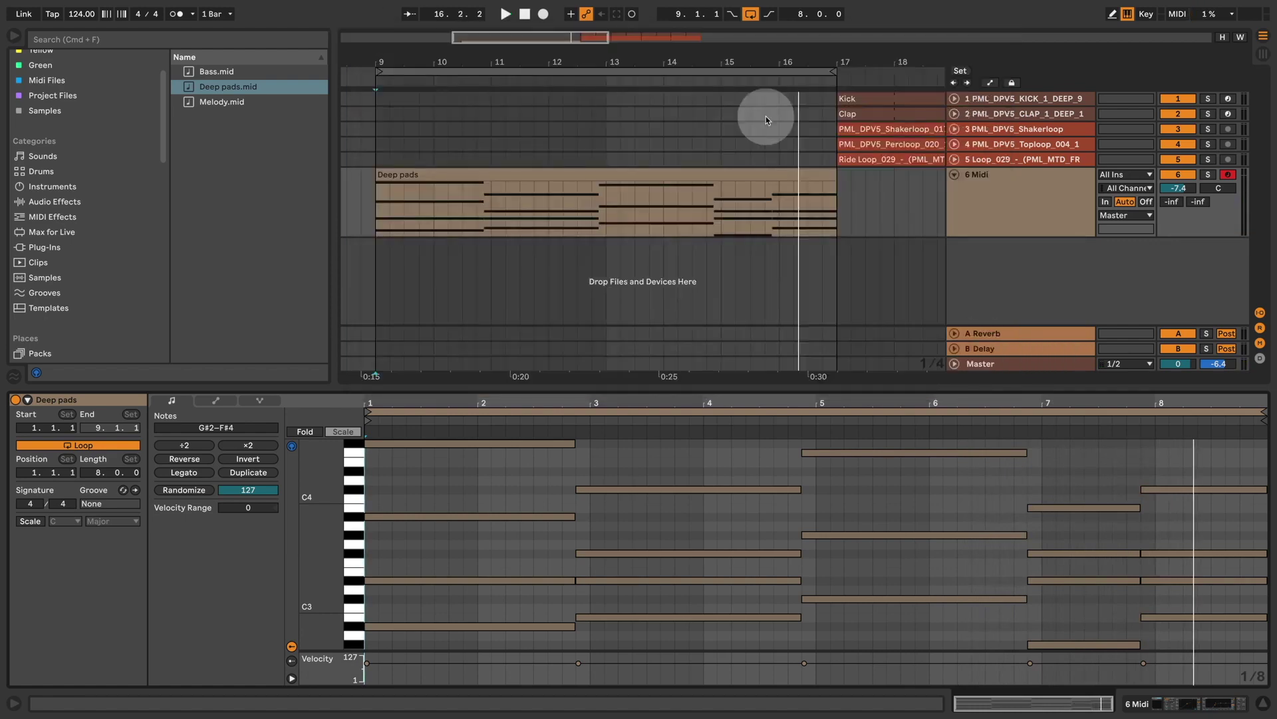
left_click(1021, 198)
right_click(1021, 198)
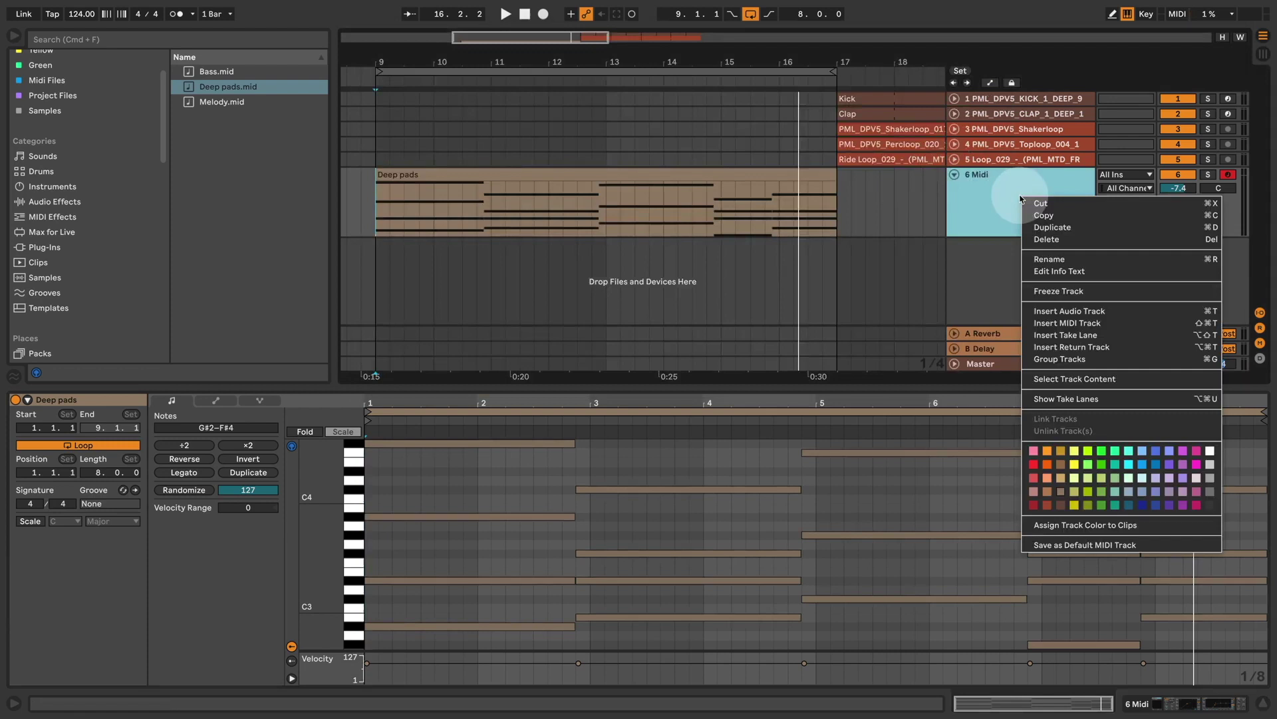
left_click(1055, 237)
Put Melody.mid on the 7 Midi track, play it, and open its Diva synth
left_click_drag(199, 102, 383, 259)
left_click(1048, 260)
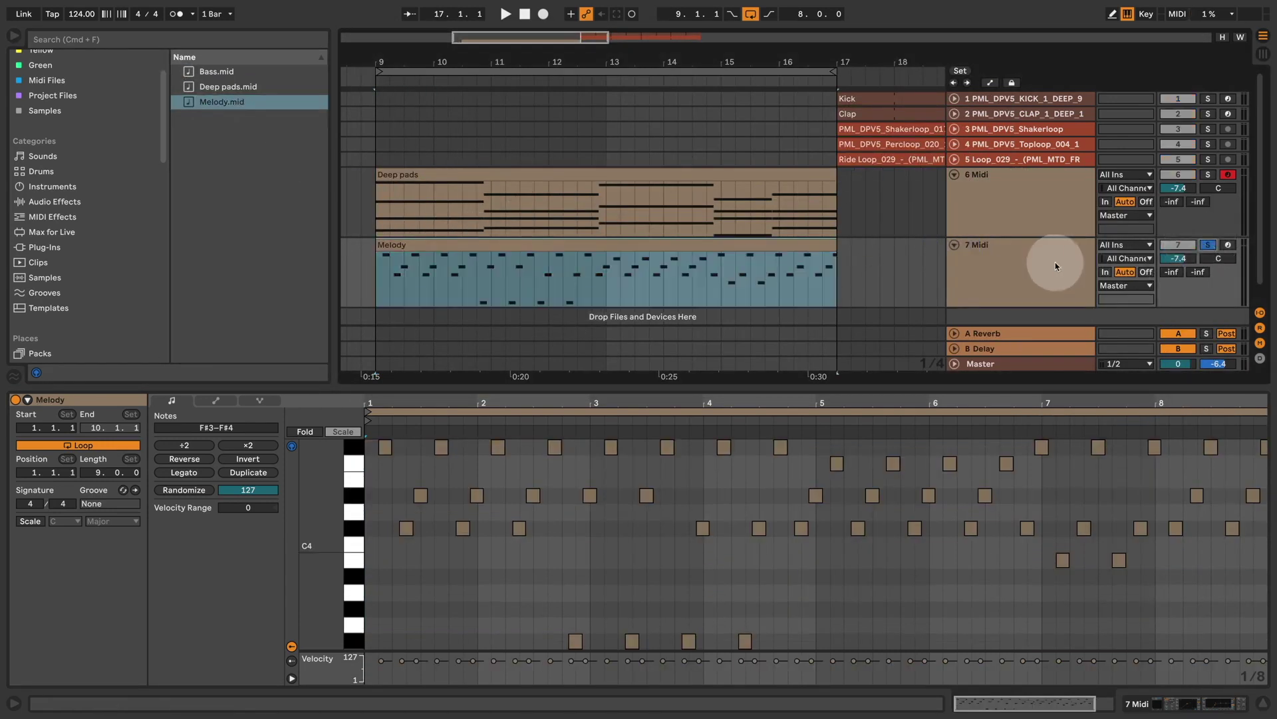
key("space")
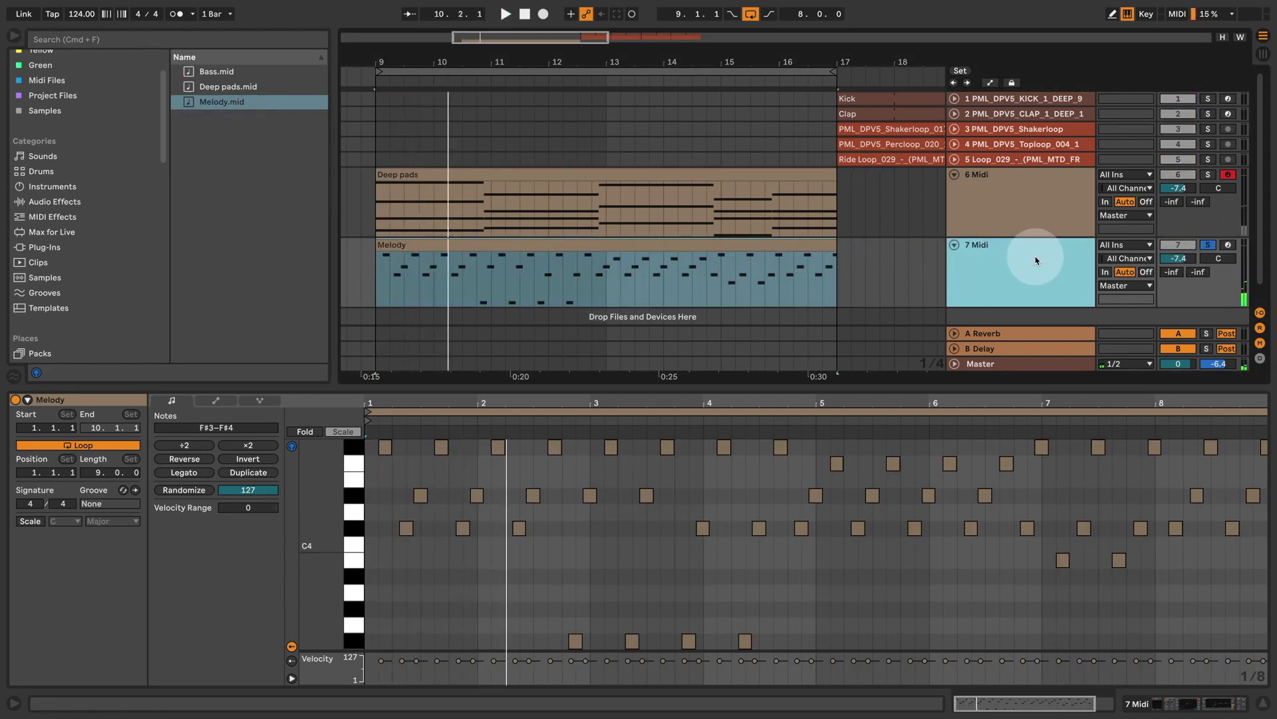
key("super+alt+p")
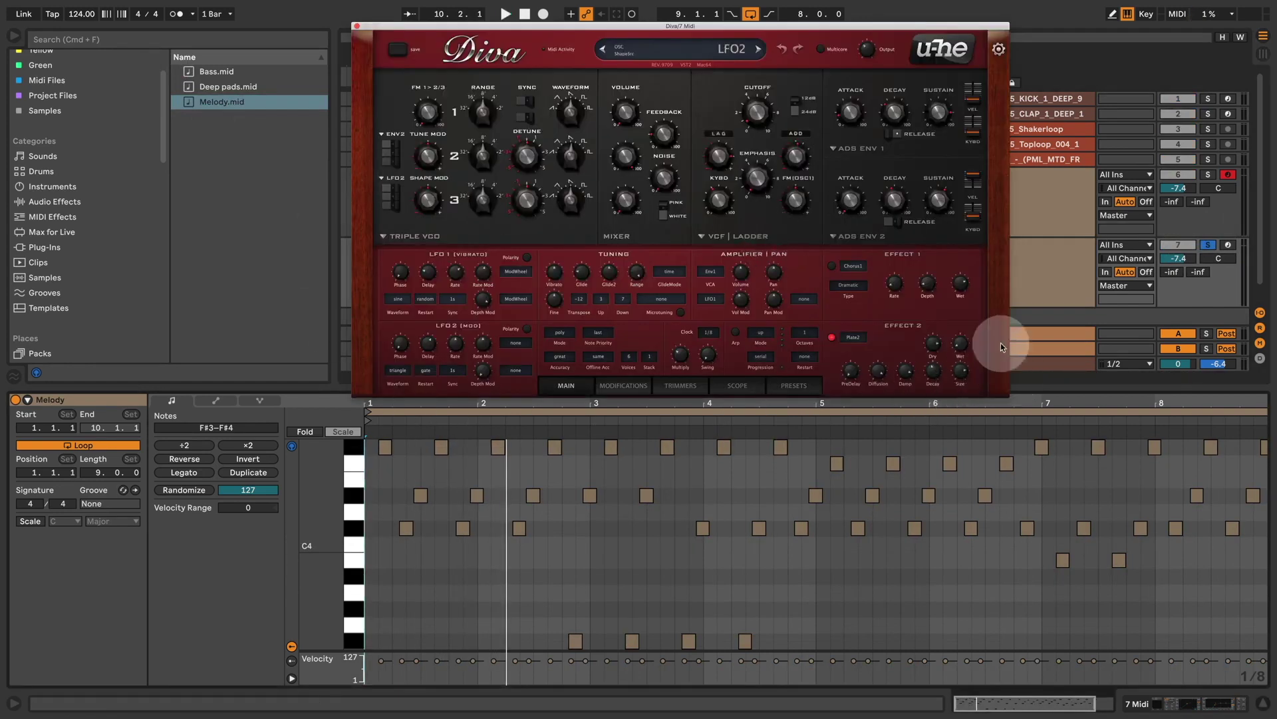
Modulate the melody Diva's filter cutoff with envelope 2 and audition the result
left_click(729, 136)
scroll(762, 106, "up", 3)
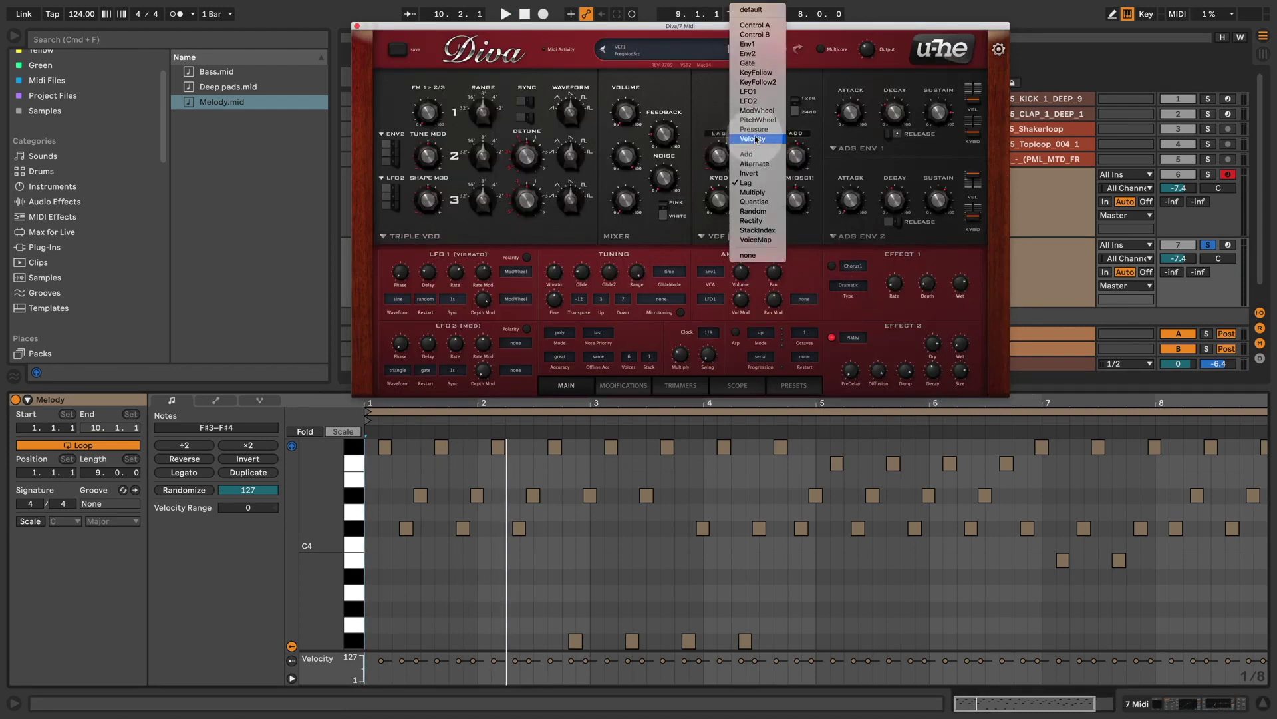
left_click(770, 59)
key("space")
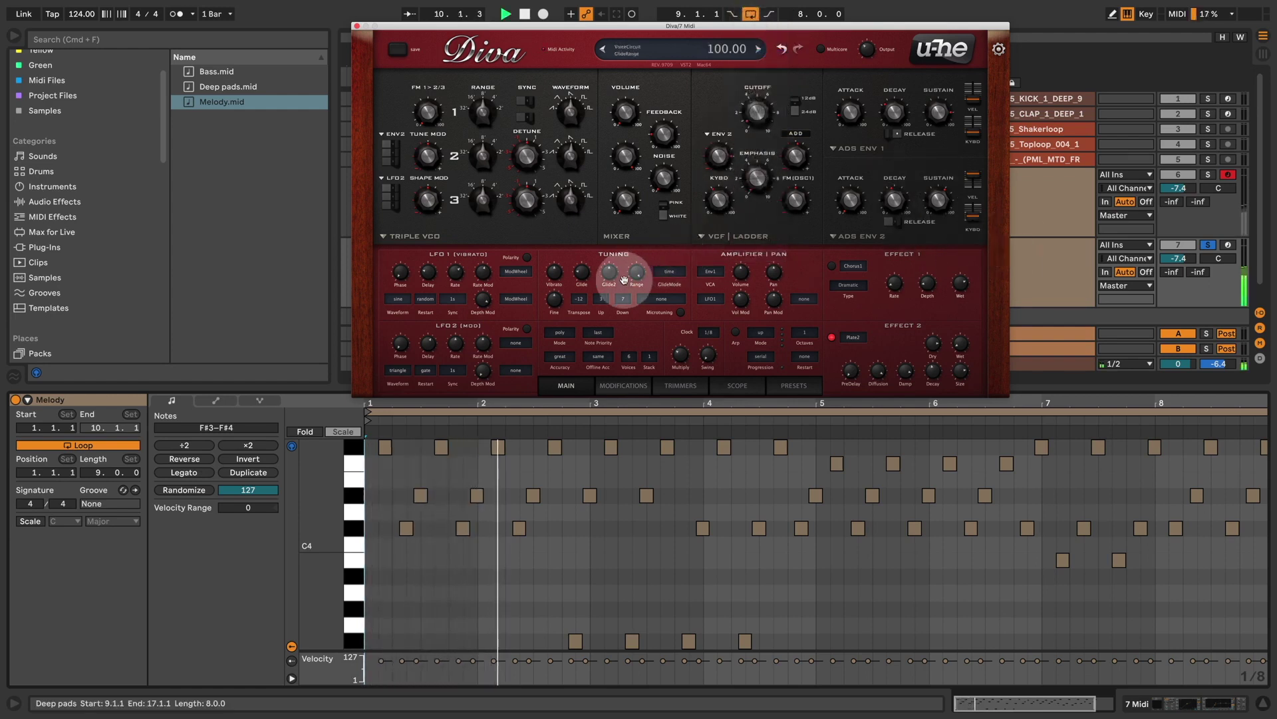
key("space")
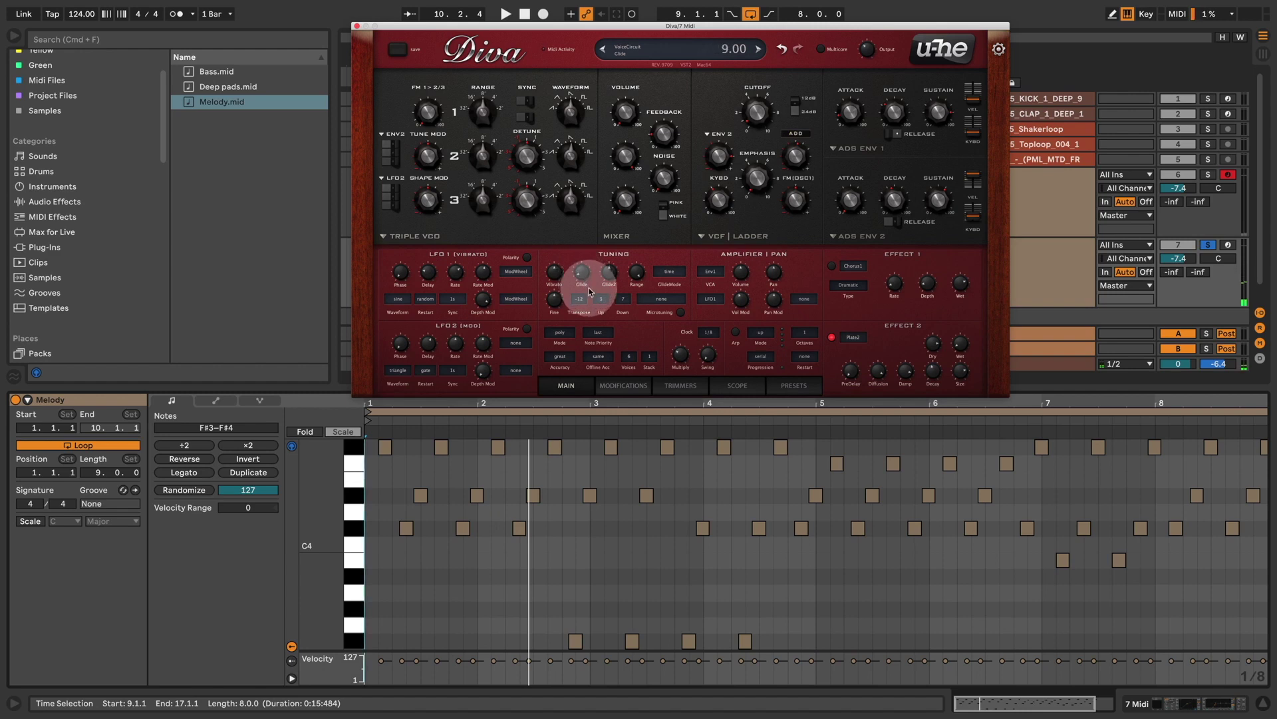
key("space")
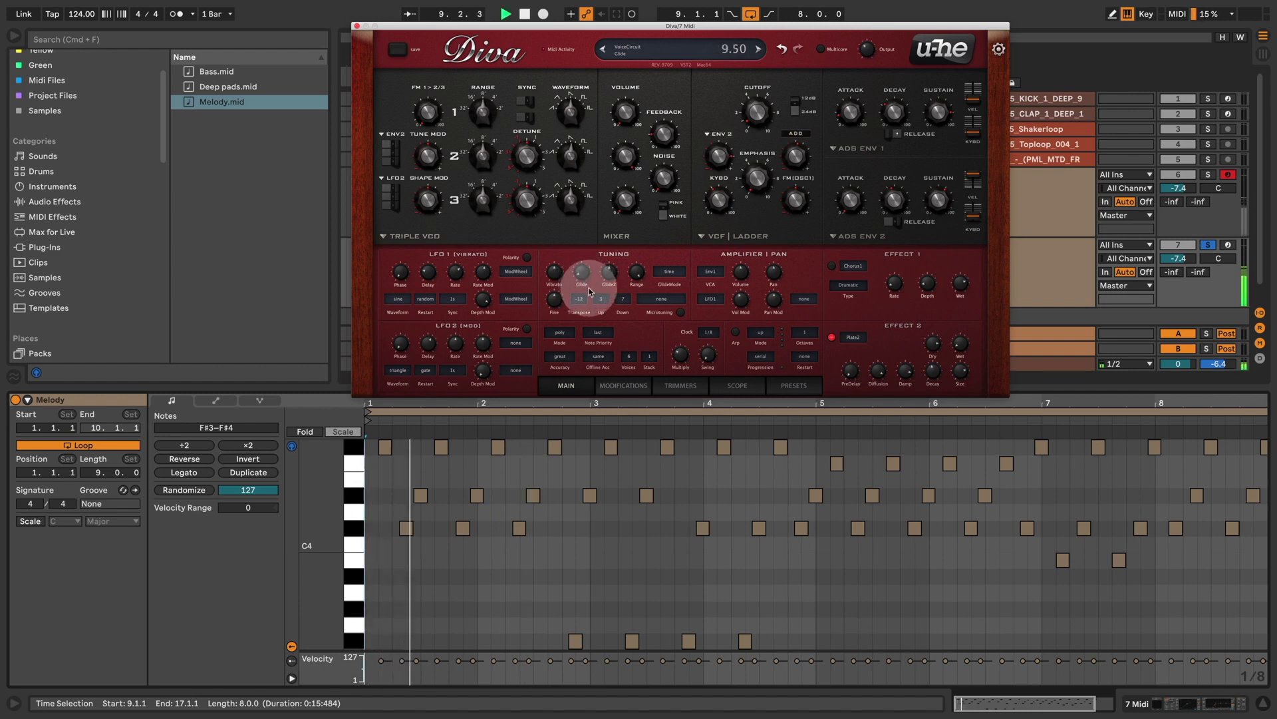
key("space")
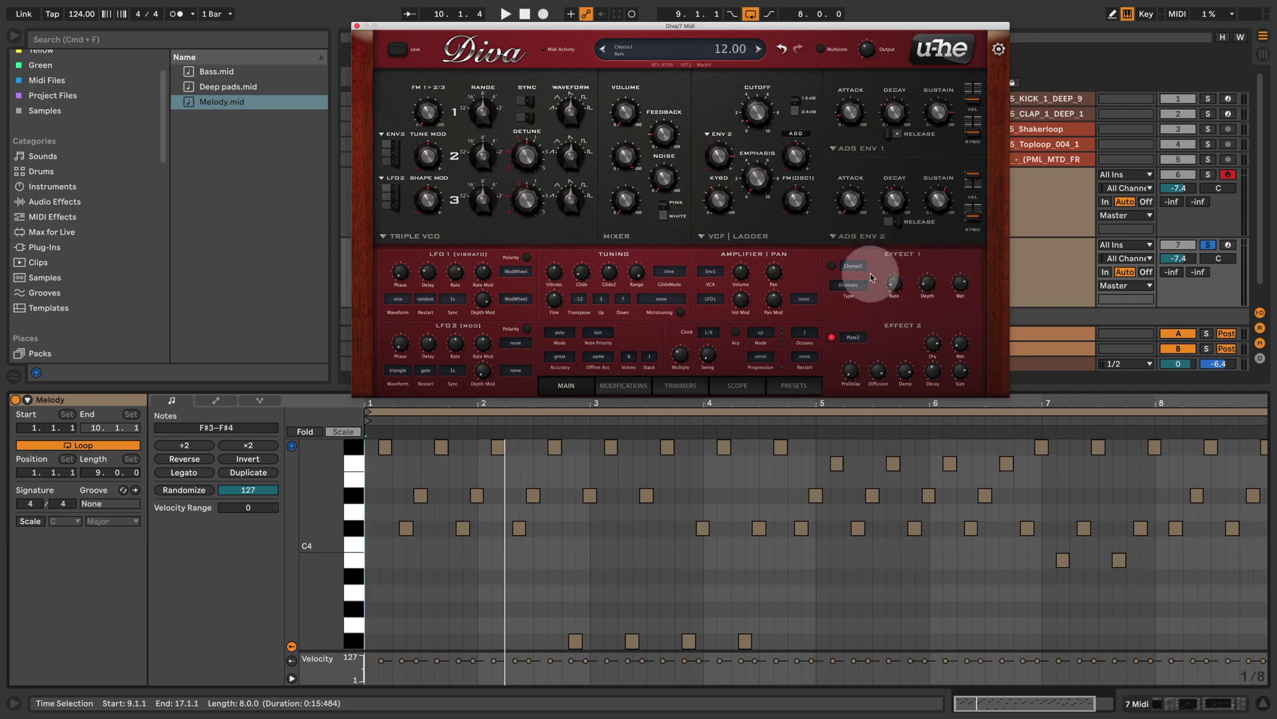
Switch Diva's first effect from Chorus1 to Delay1 and play the melody
left_click(858, 267)
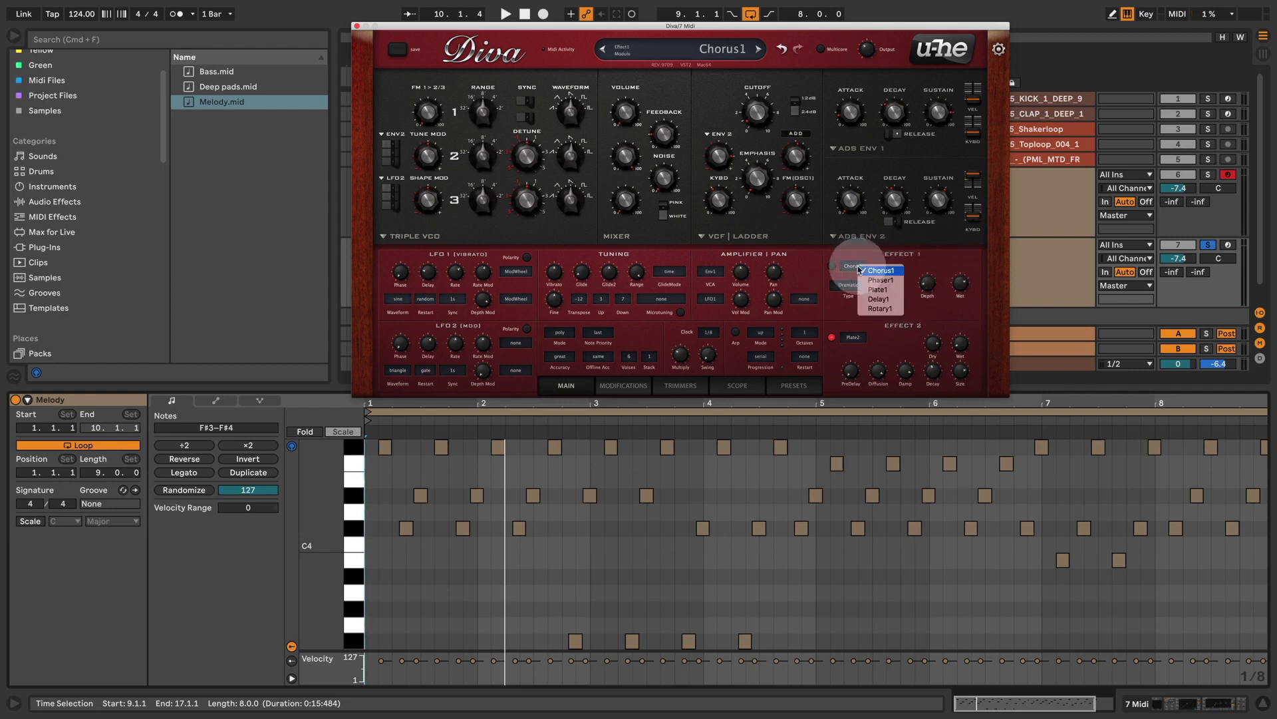
left_click(897, 300)
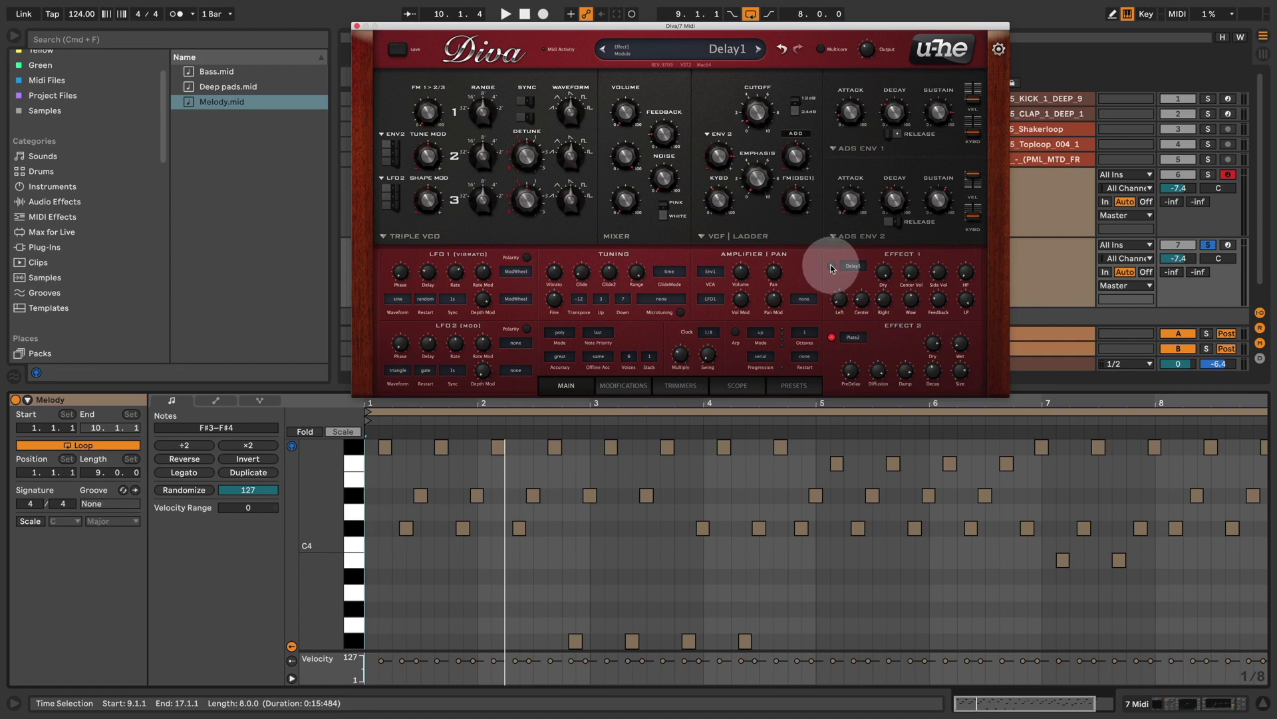
key("space")
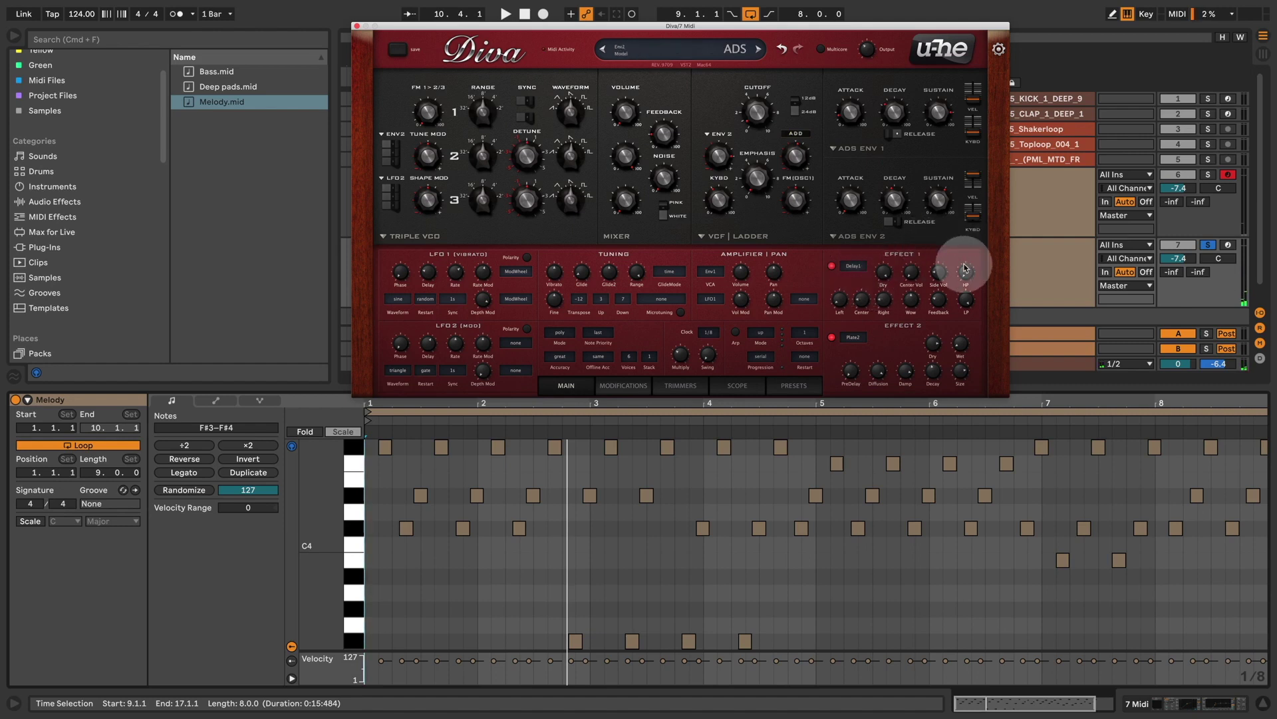
Drop ENV 2 sustain to 38.50, solo track 7, and nudge the cutoff to 40.50
left_click_drag(941, 202, 942, 227)
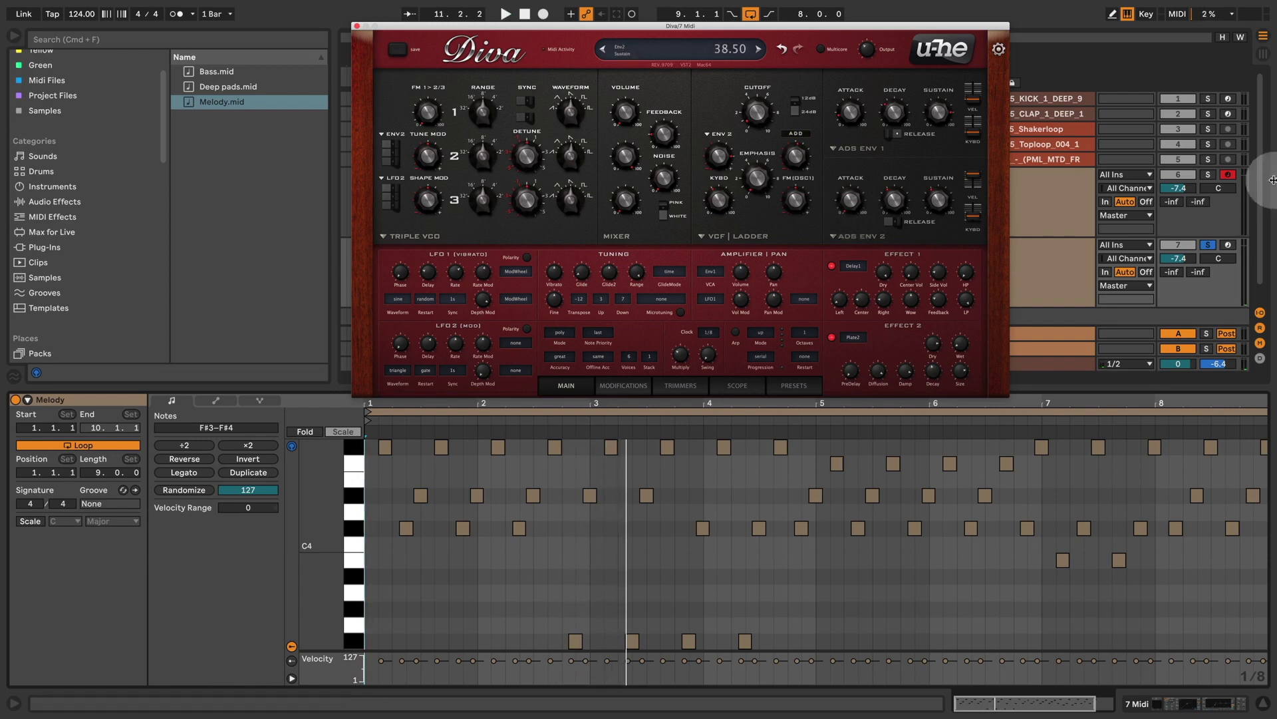
left_click(1209, 246)
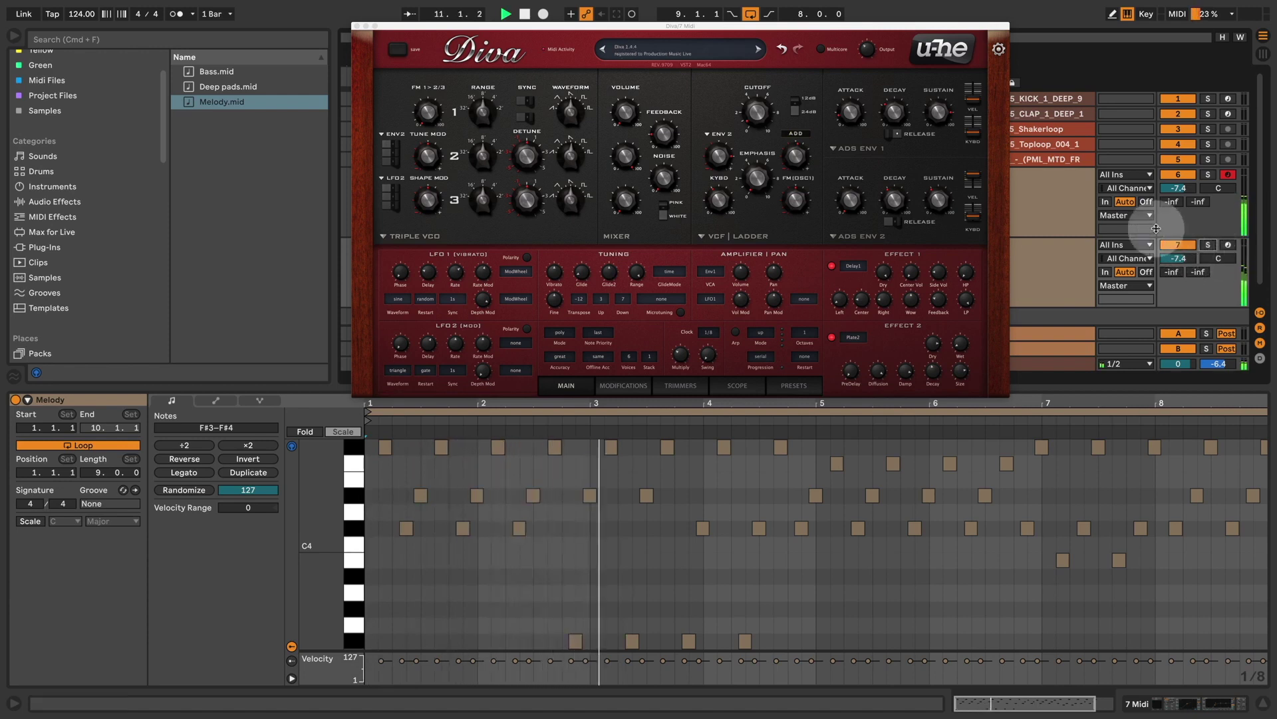
mouse_move(768, 120)
left_mouse_down()
mouse_move(781, 75)
mouse_move(767, 112)
left_mouse_up()
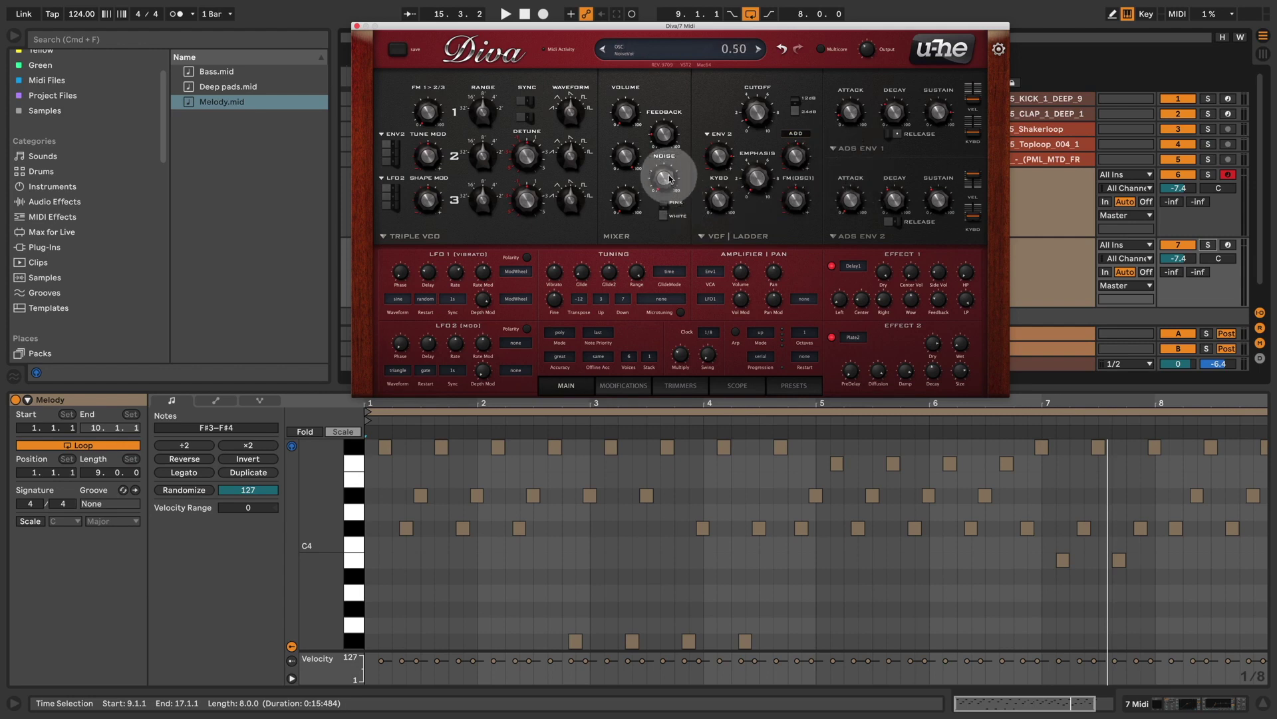
Raise the melody Diva's noise to 54.00 and set filter cutoff to 61.00
left_click_drag(669, 178, 686, 168)
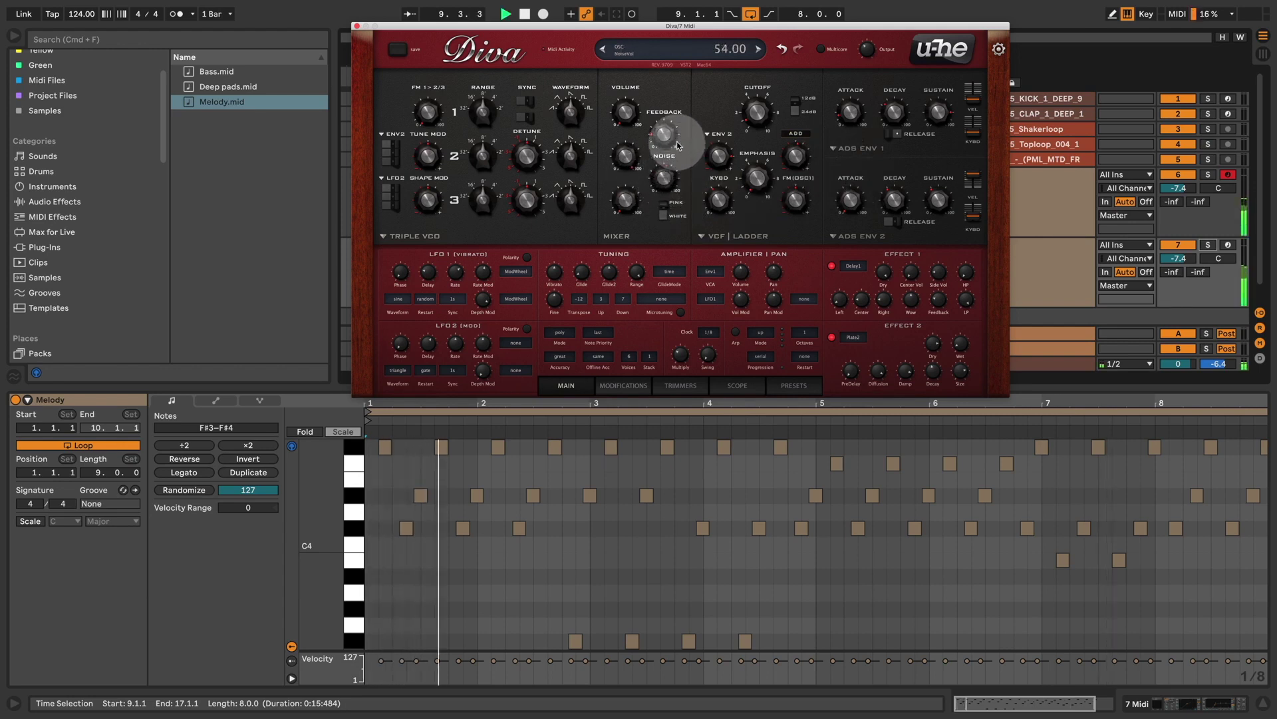
left_click(757, 113)
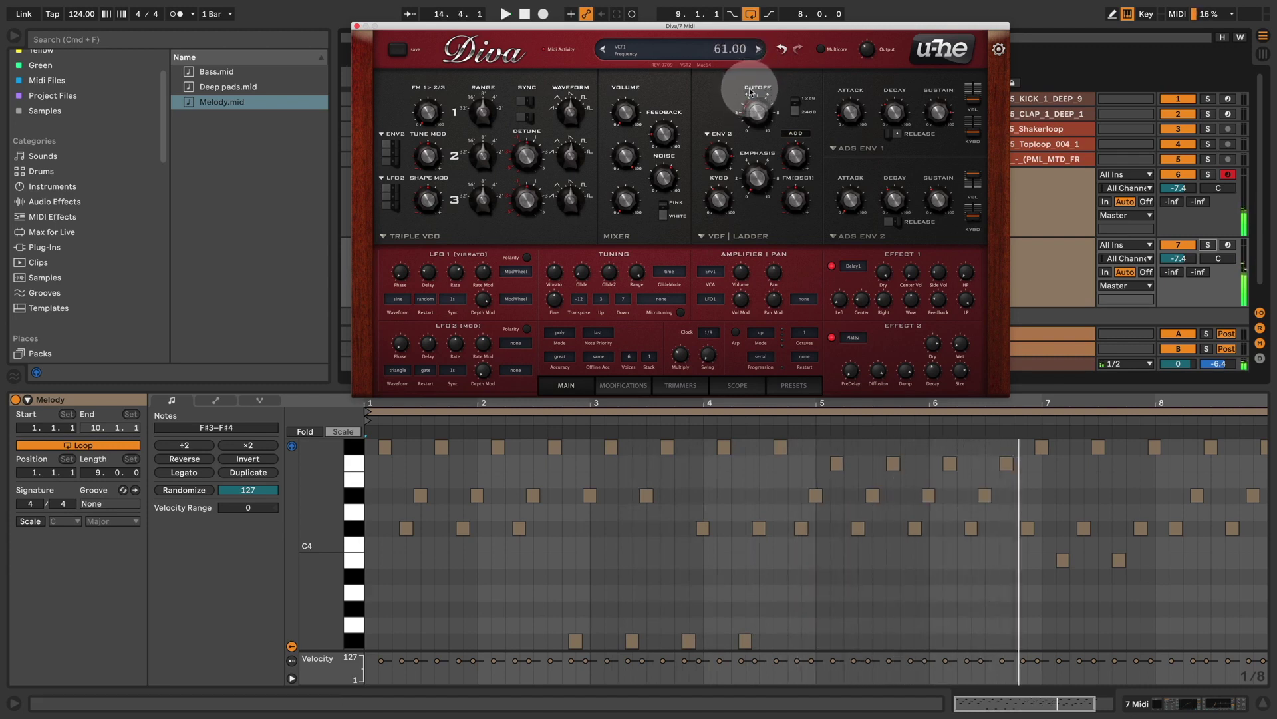
Duplicate the 6 Midi pads track and replace its clip with Bass.mid, declining tempo import
left_click(357, 26)
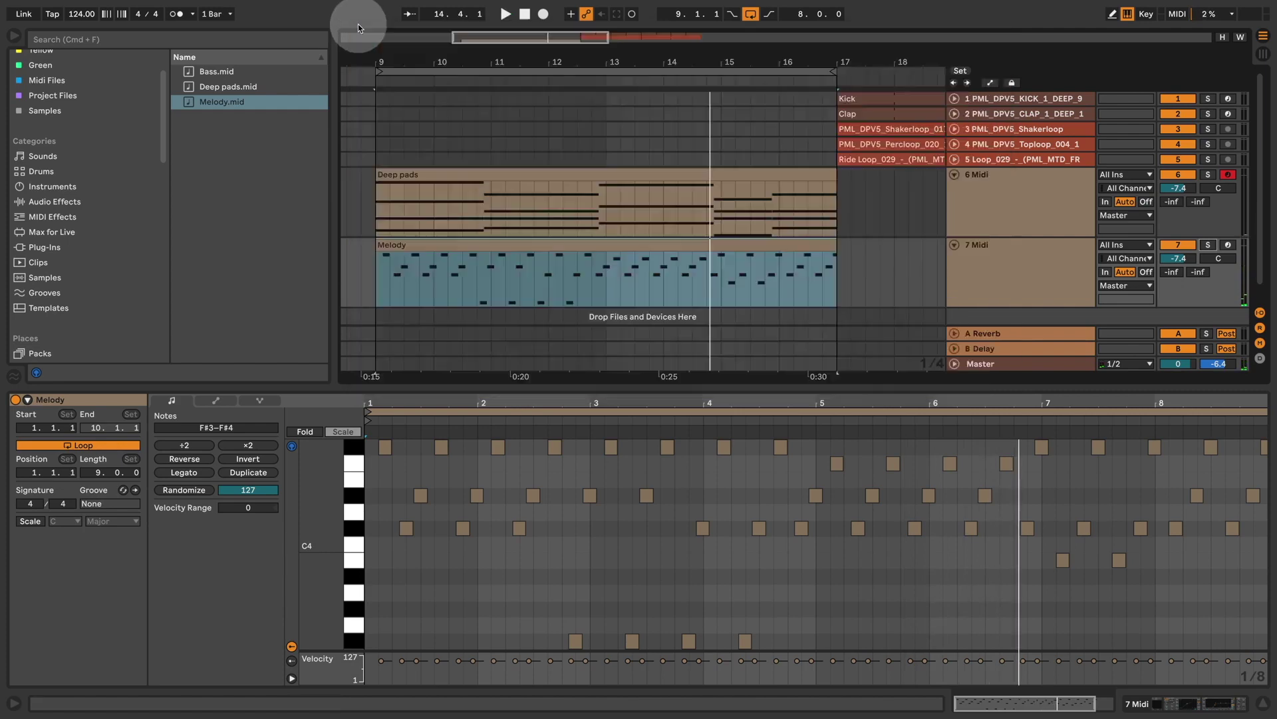
left_click(978, 193)
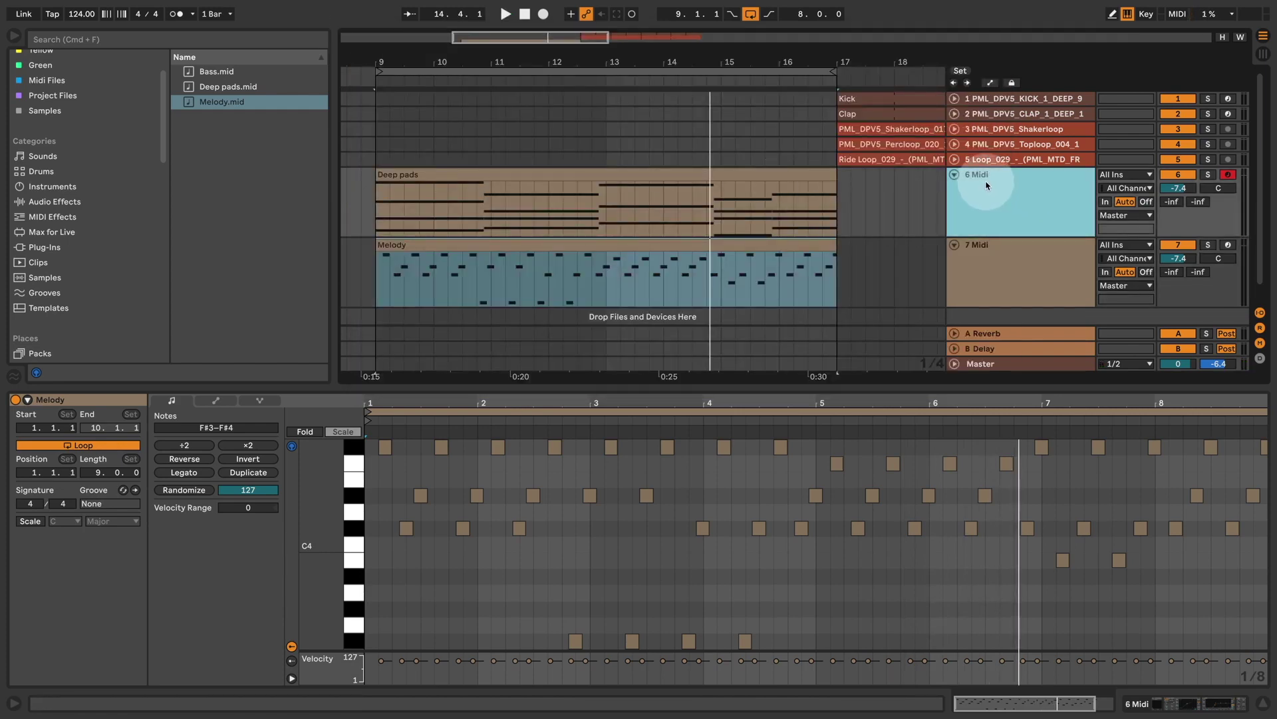
right_click(986, 186)
left_click(1058, 214)
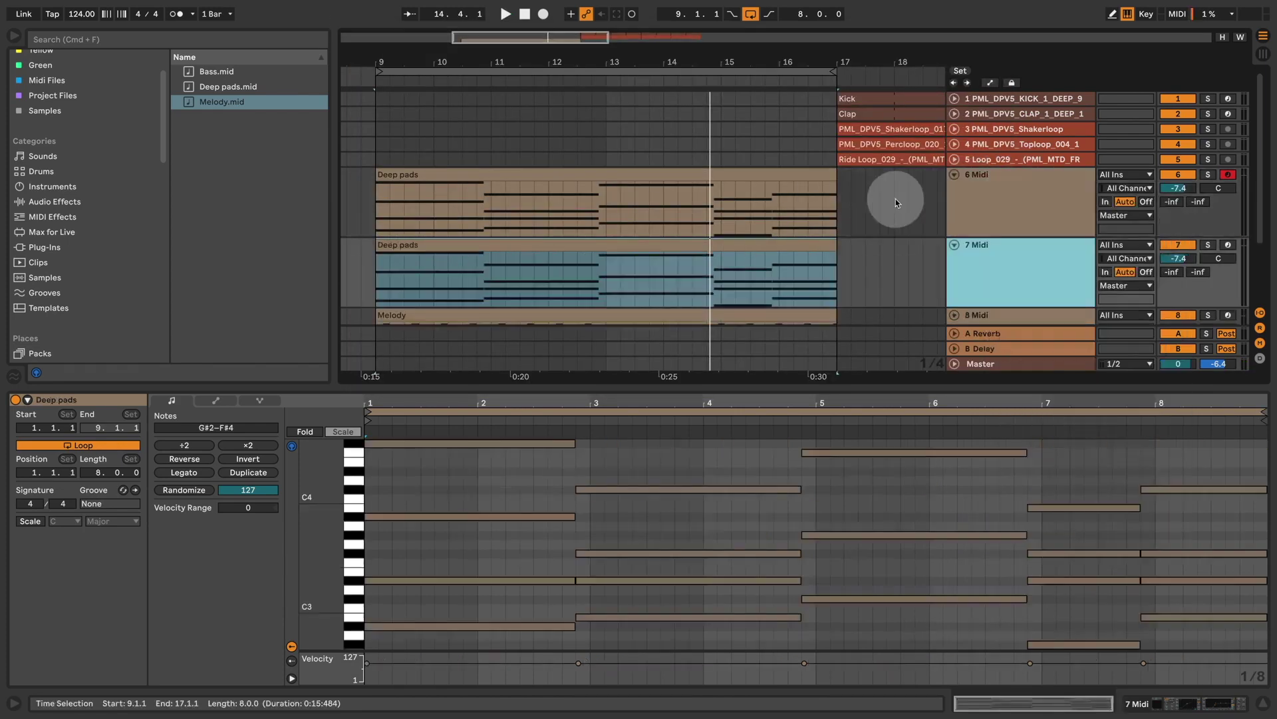
left_click(1079, 253)
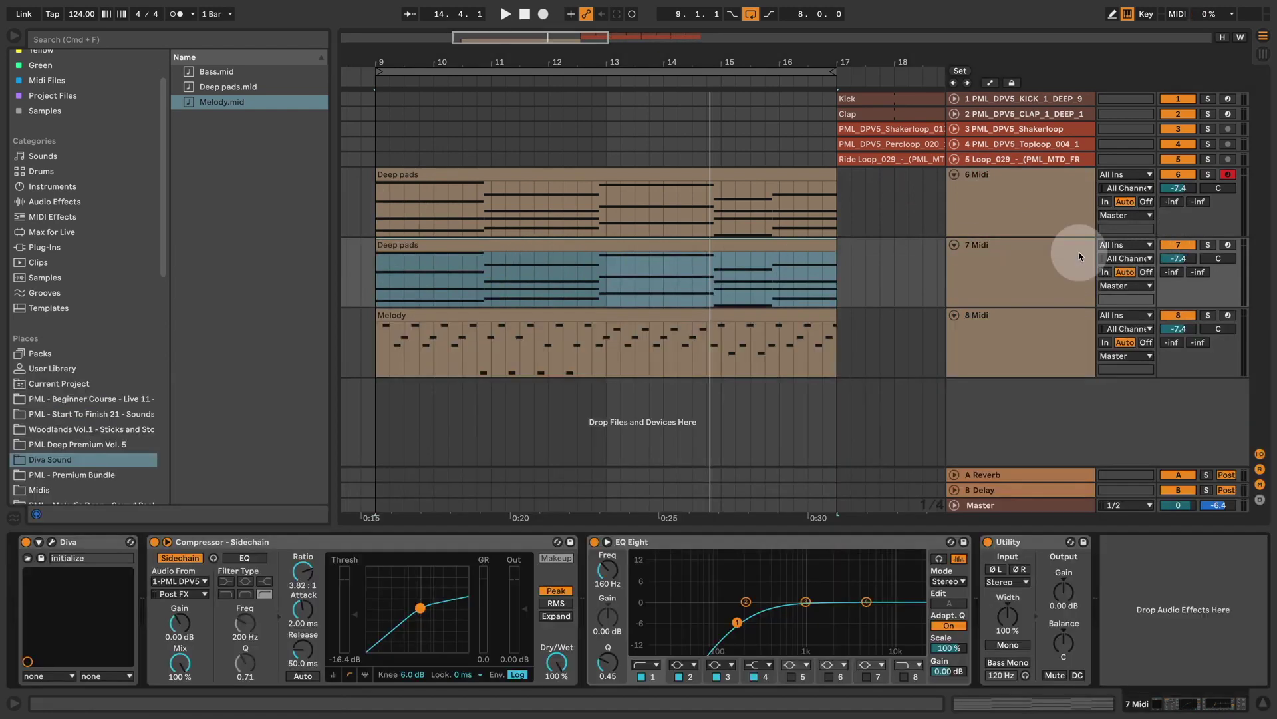
left_click(203, 110)
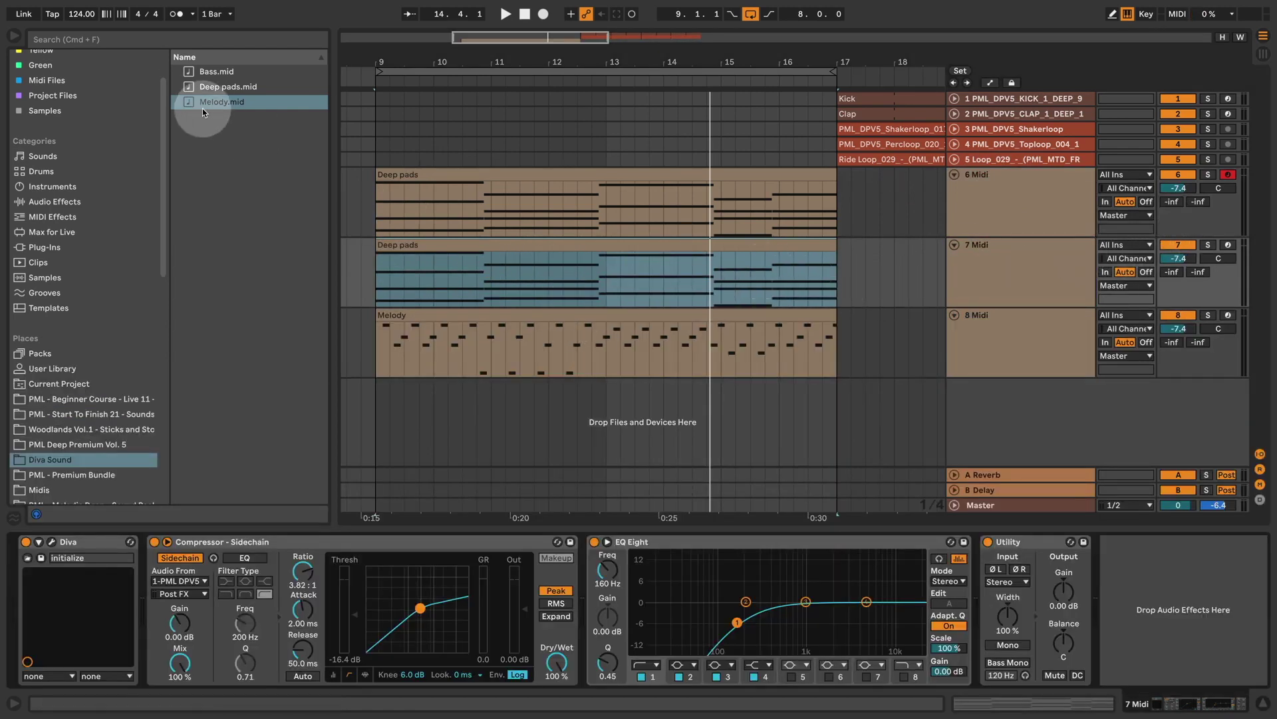
mouse_move(201, 78)
left_mouse_down()
mouse_move(386, 213)
mouse_move(387, 263)
left_mouse_up()
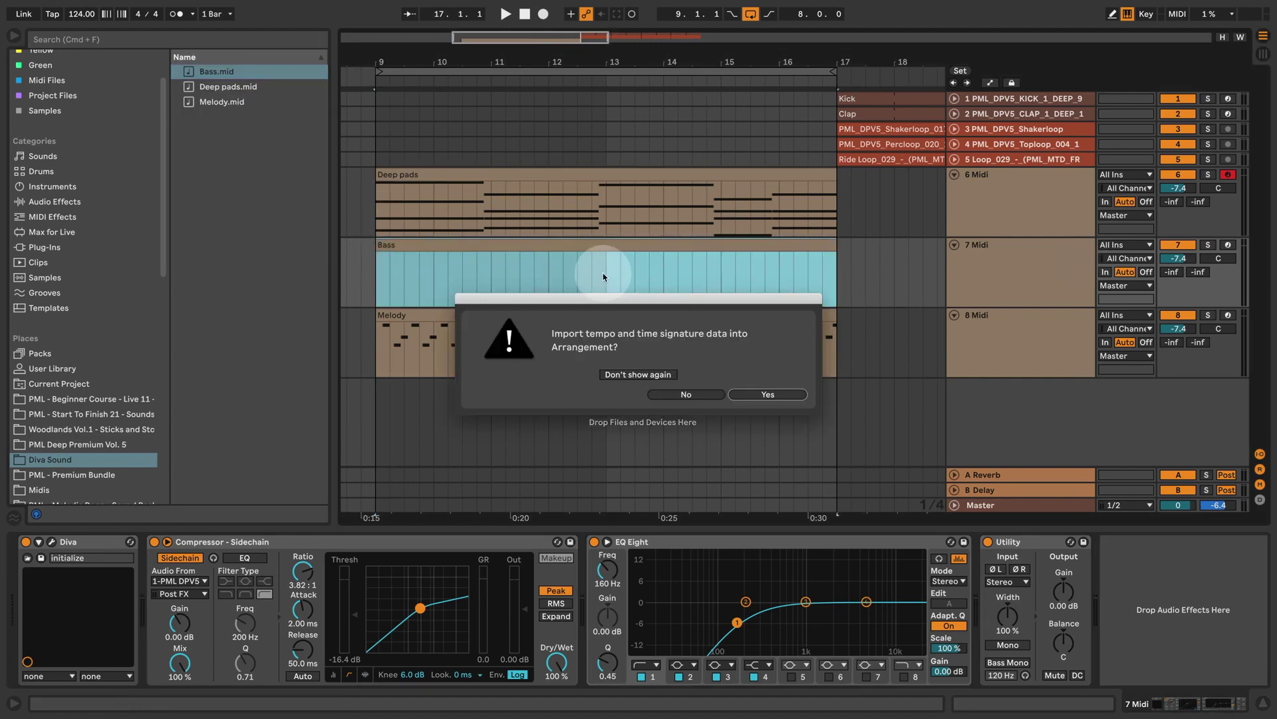
left_click(705, 396)
On the bass track, disable EQ Eight and turn off Diva's second effect, then unsolo
left_click(1208, 245)
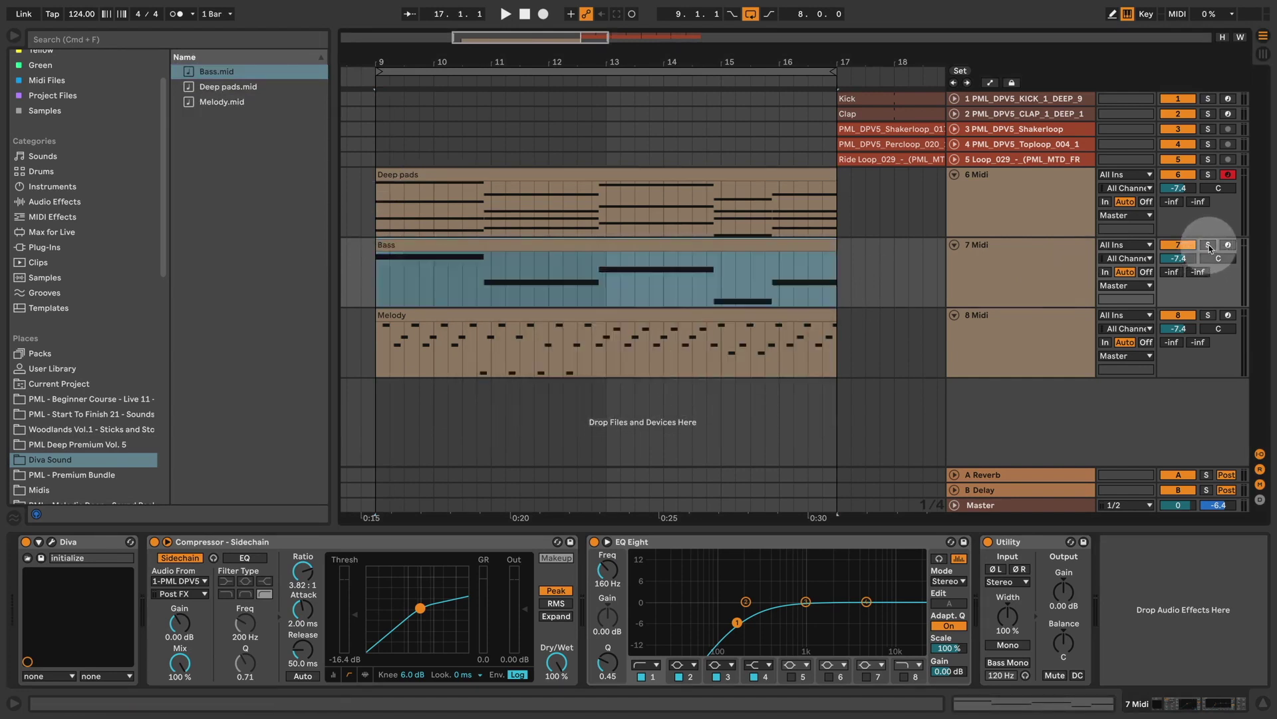
left_click(594, 542)
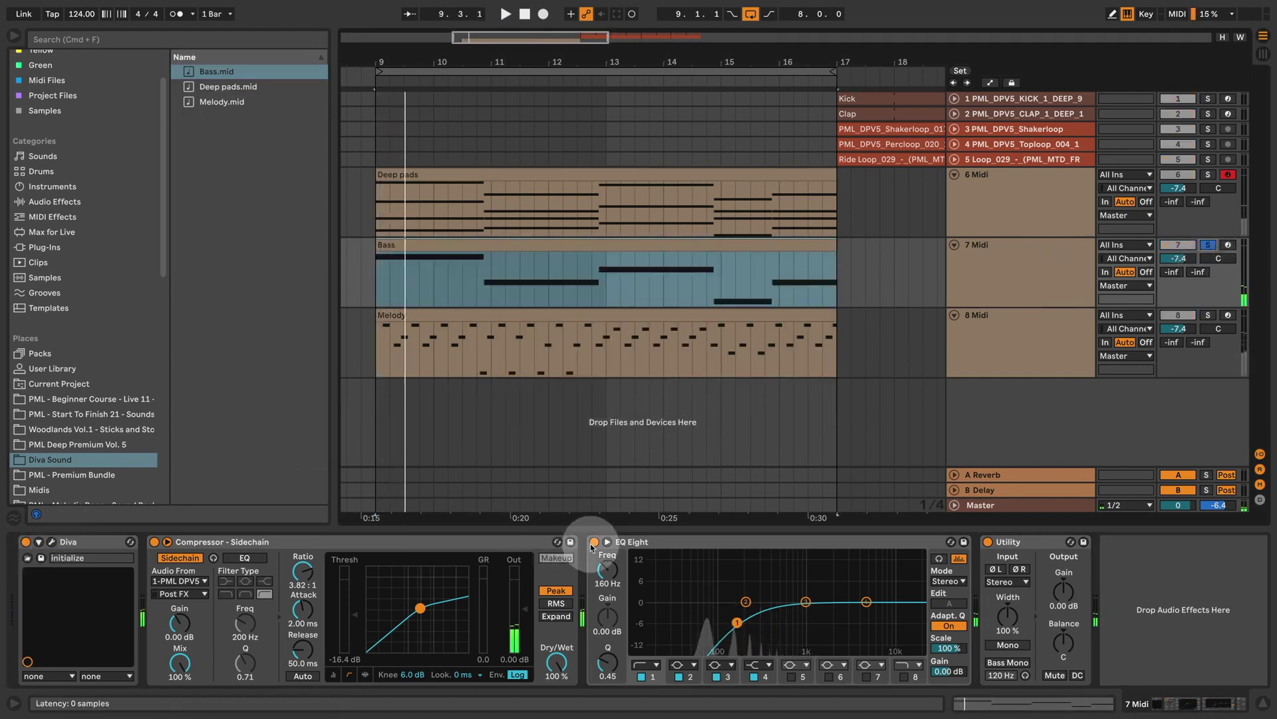
left_click(52, 542)
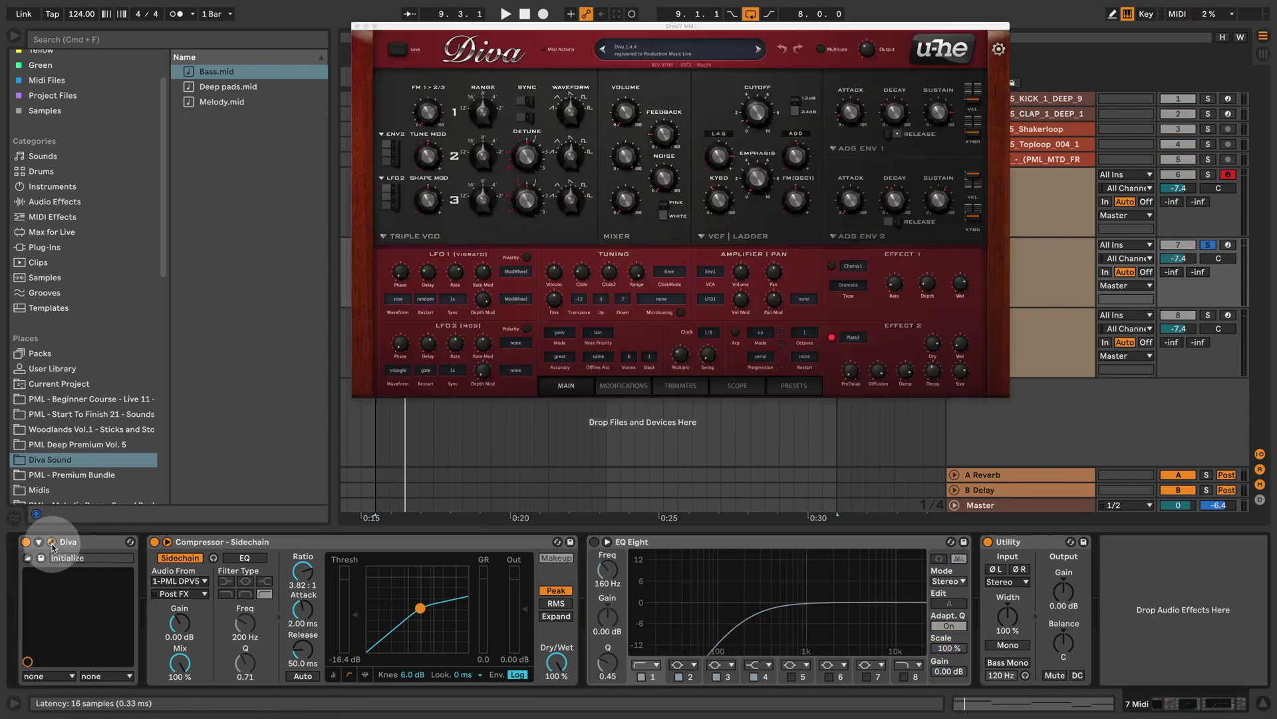
left_click(833, 338)
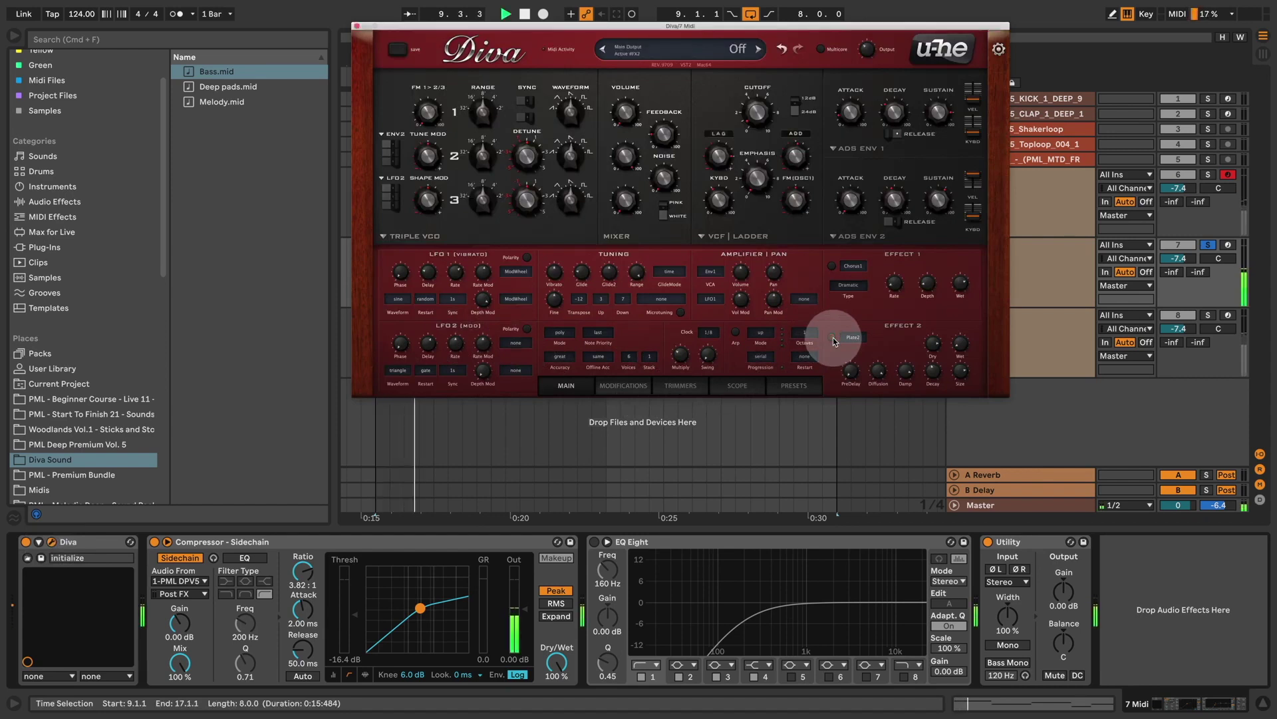
left_click(1212, 249)
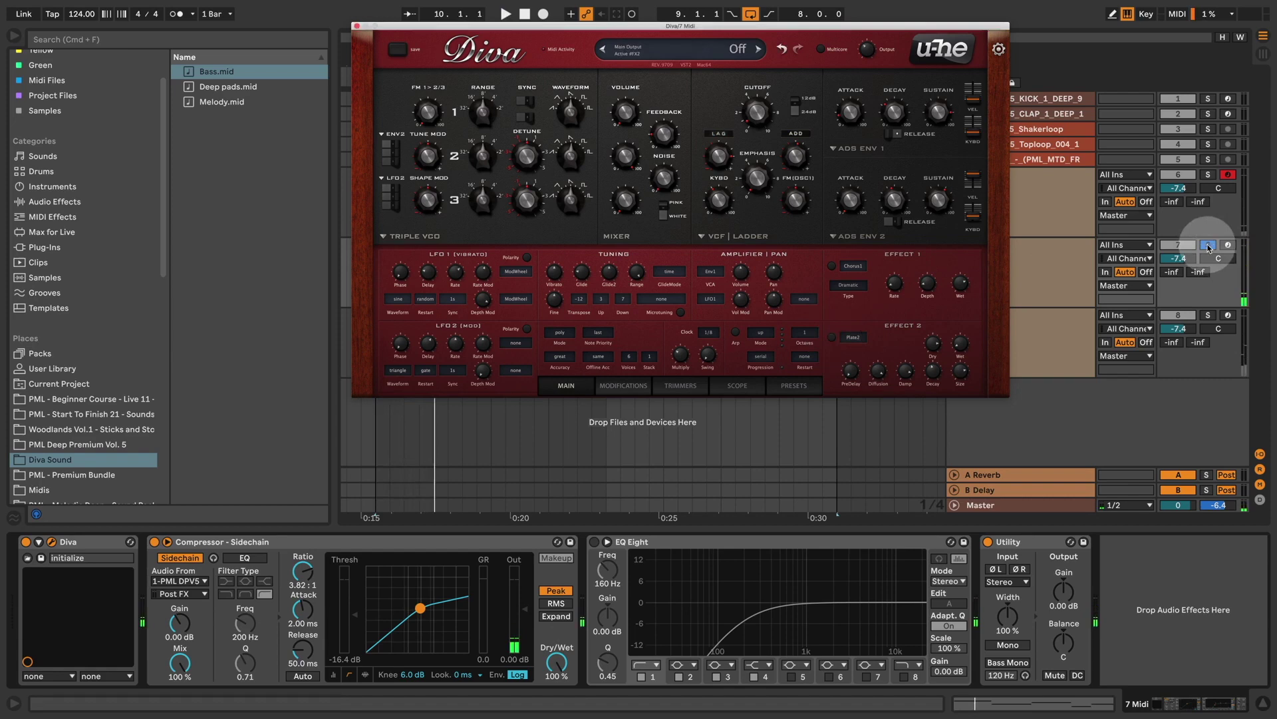
left_click(1209, 248)
left_click(372, 10)
Close the synth and play the arrangement from bar 9 through bar 17
left_click(358, 27)
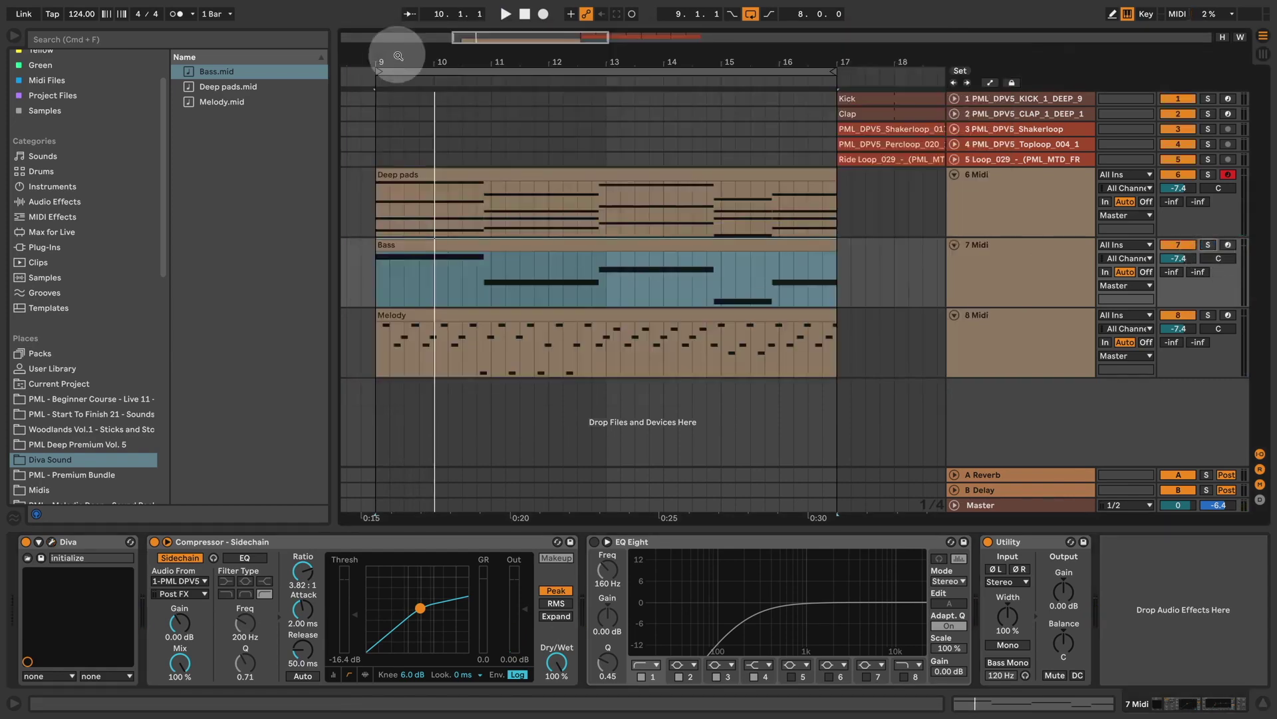
left_click(498, 94)
key("space")
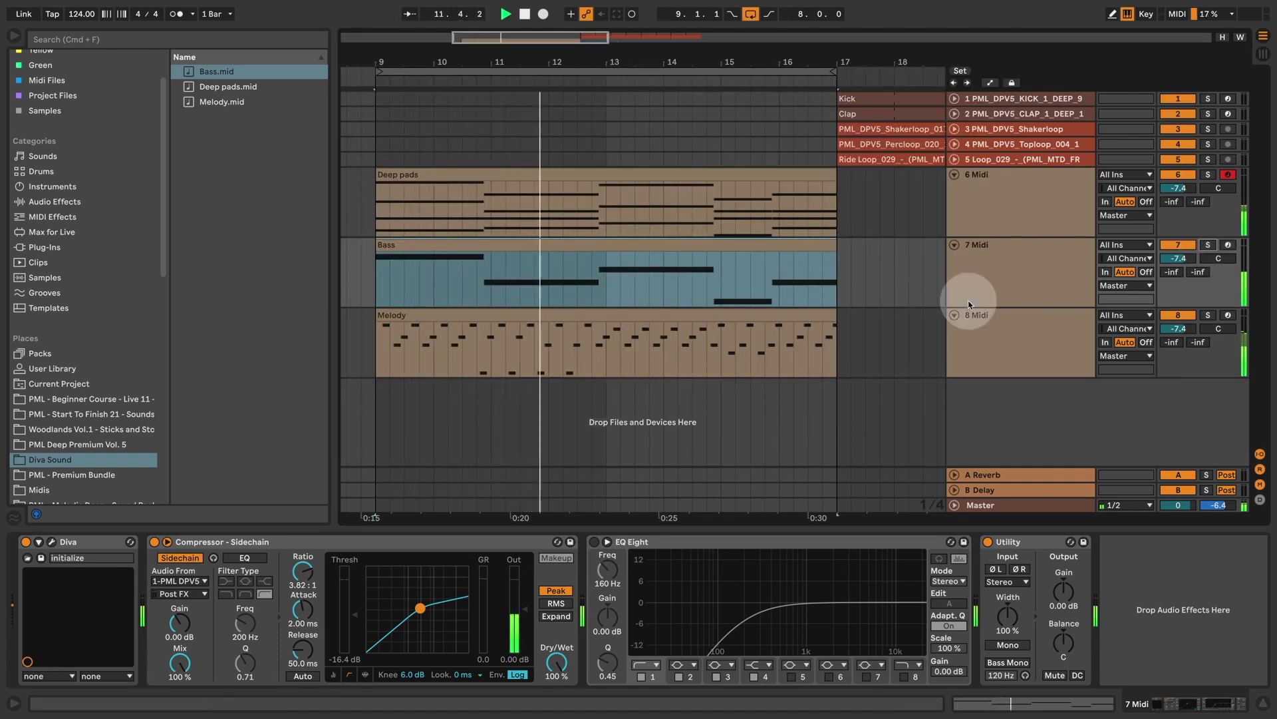
Open the 8 Midi melody track's Diva, move its window aside, then close it
left_click(998, 313)
left_click(52, 542)
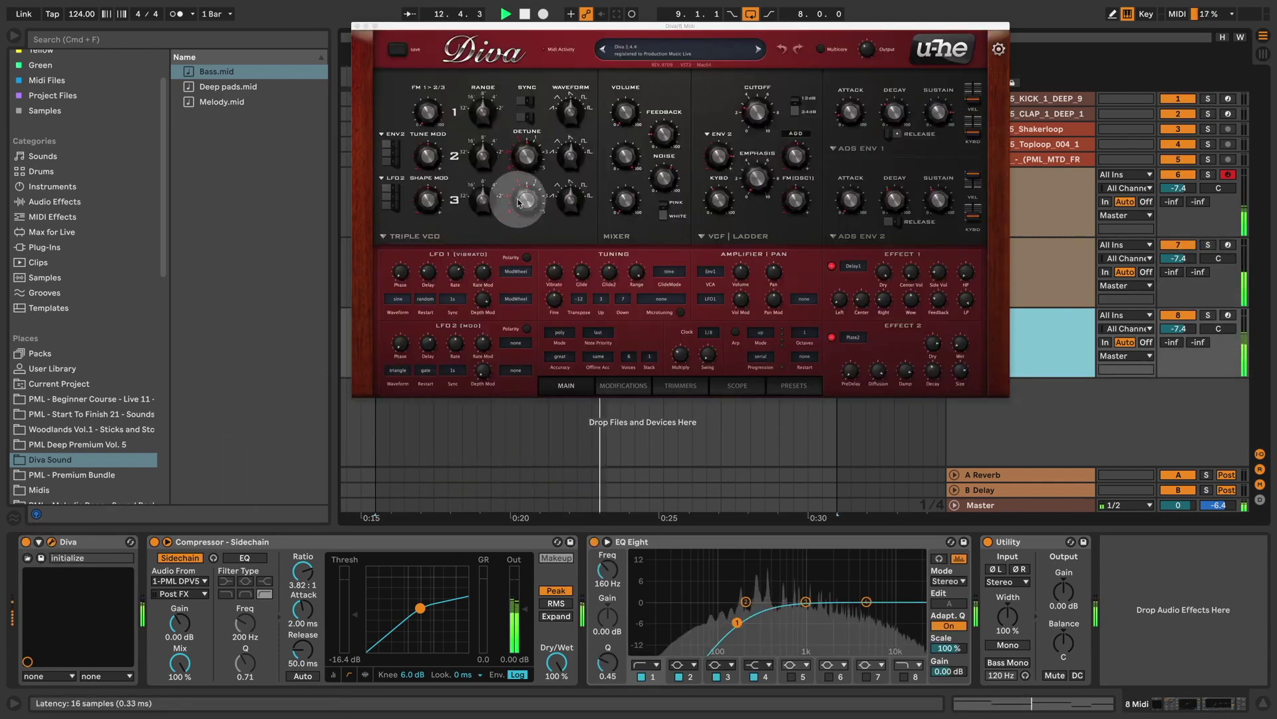
left_click_drag(610, 28, 870, 269)
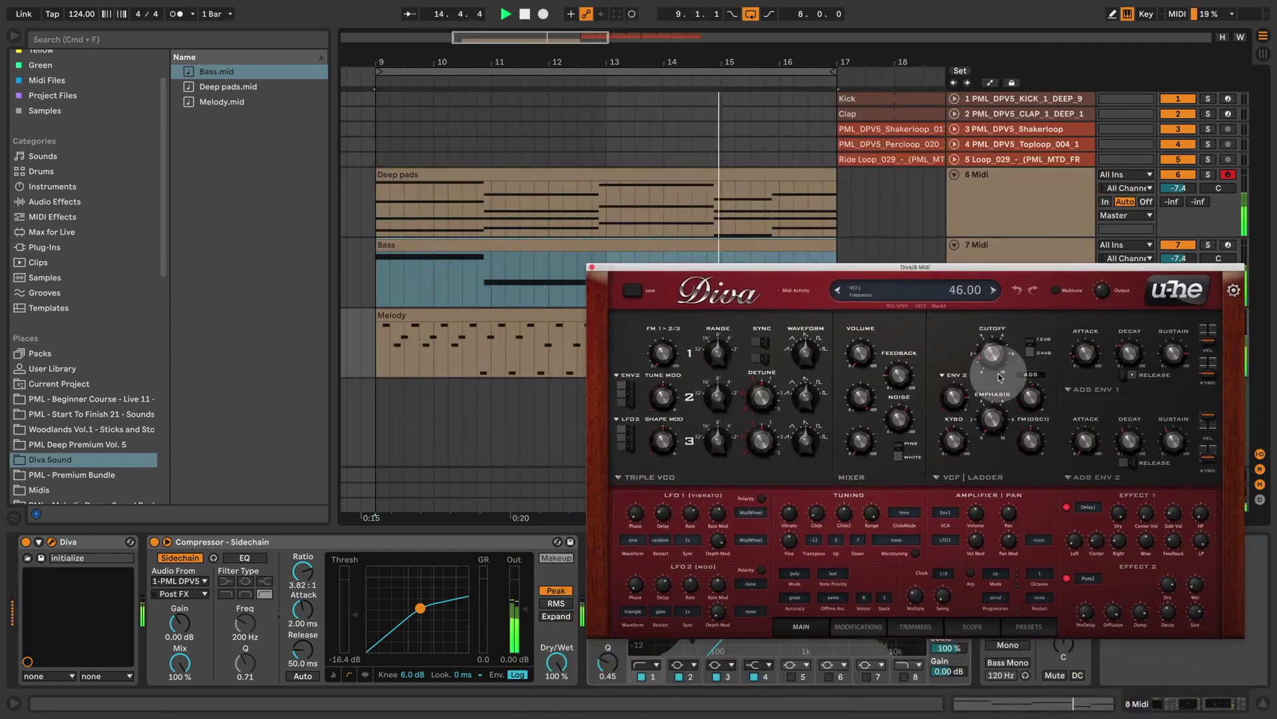
left_click(603, 292)
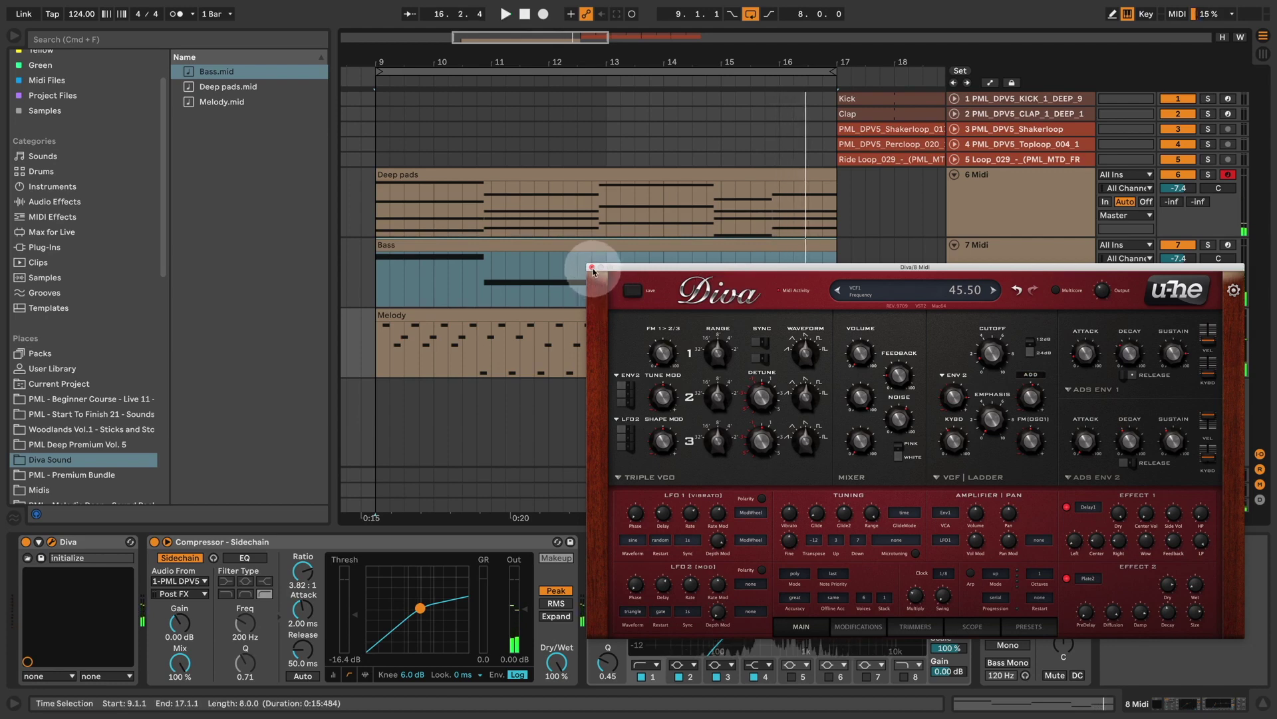
left_click(592, 267)
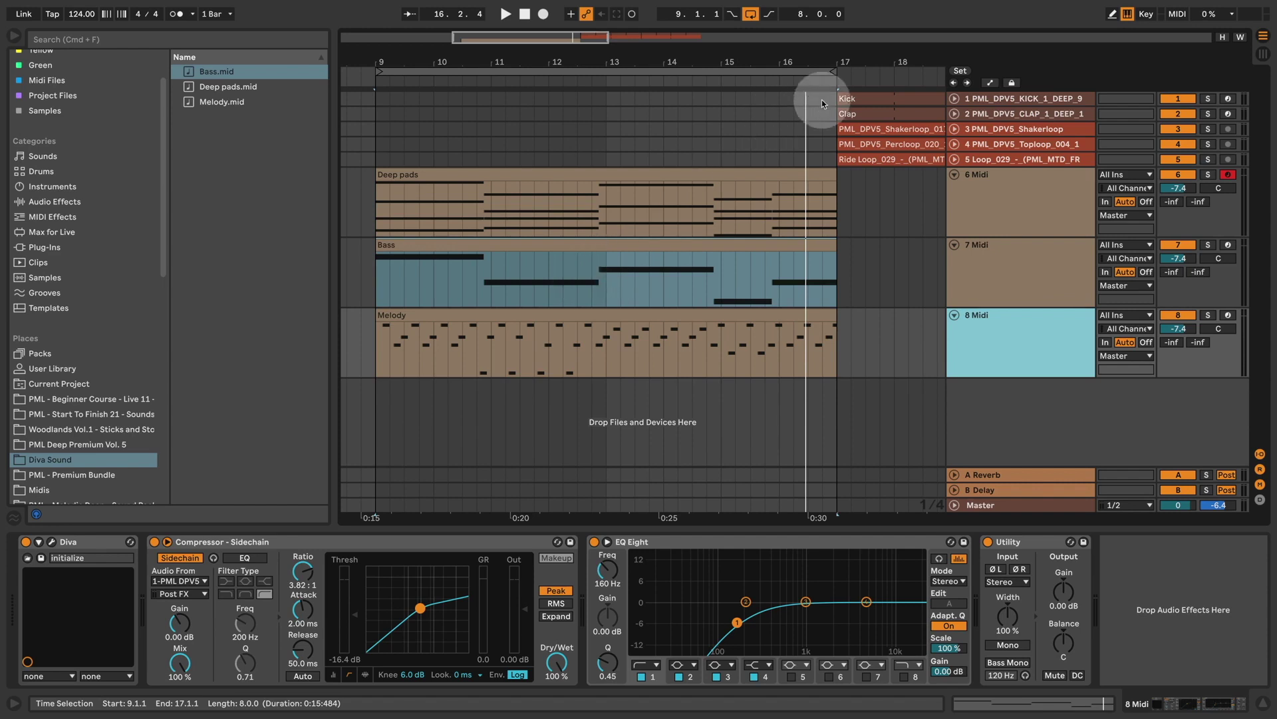
Extend the Kick, Clap, Shakerloop, Percloop and Ride Loop clips back to bar 9 while playing
left_click_drag(840, 99, 387, 86)
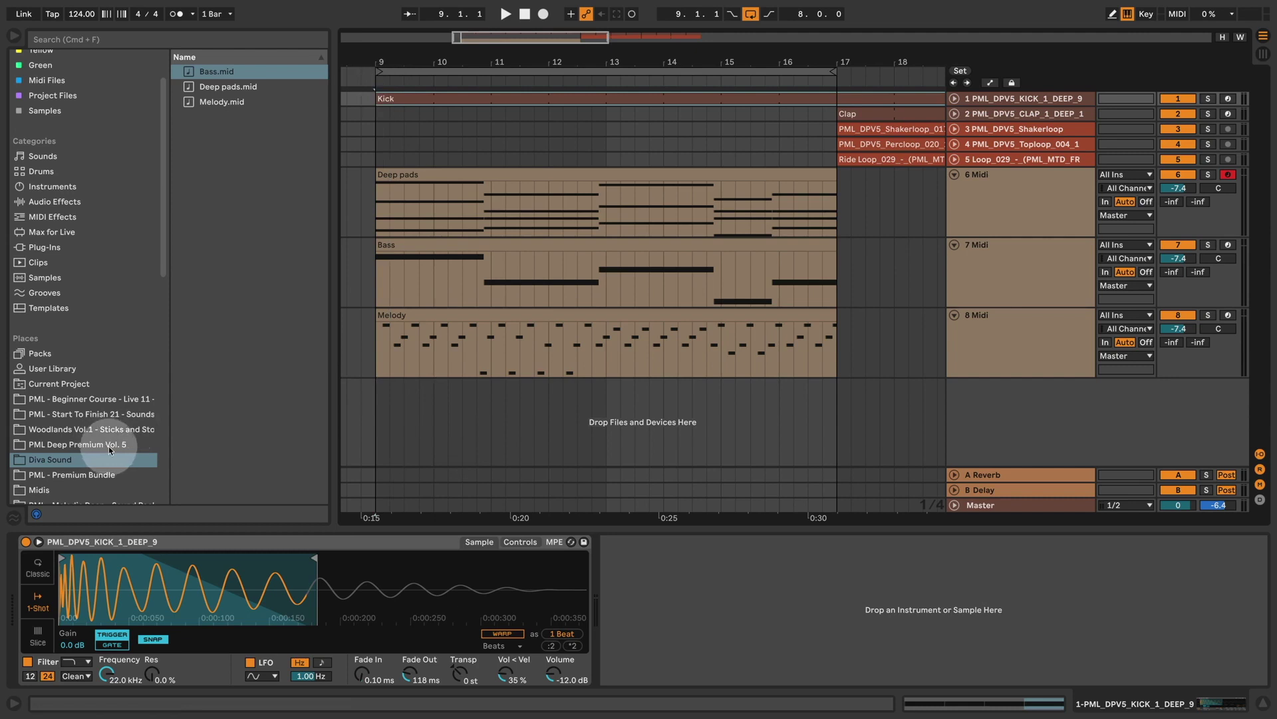
key("space")
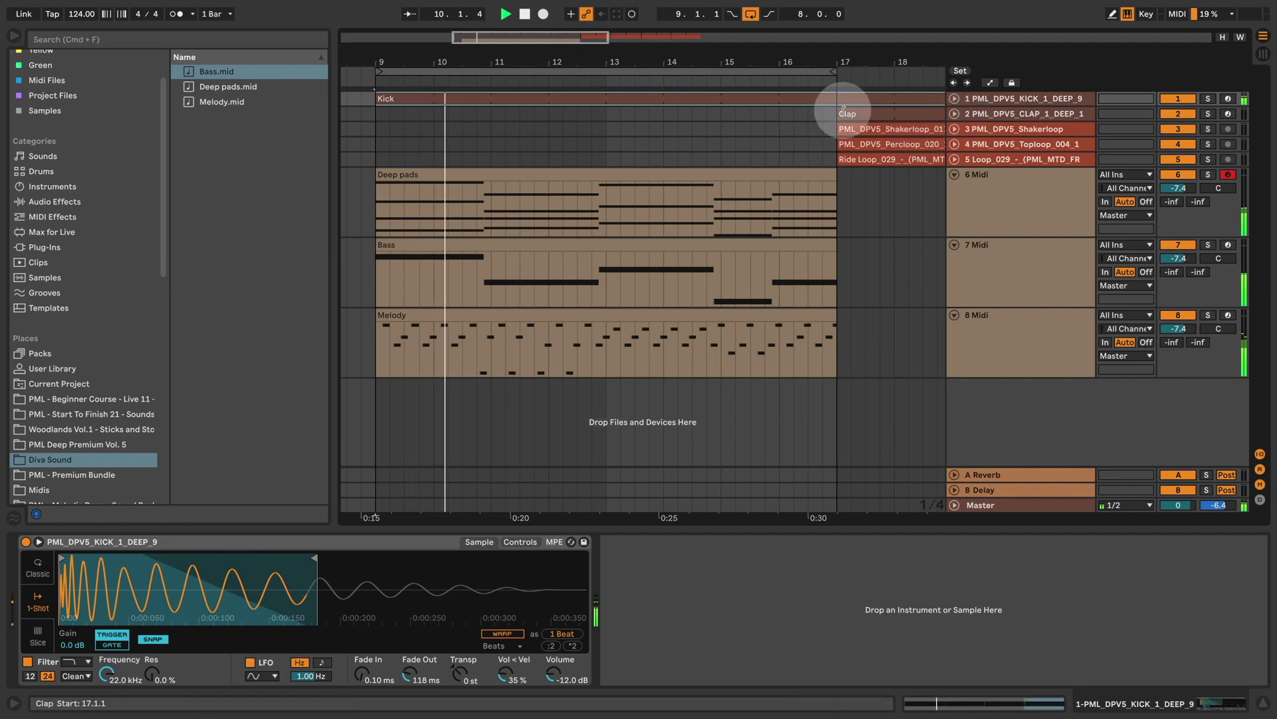
left_click_drag(844, 111, 374, 106)
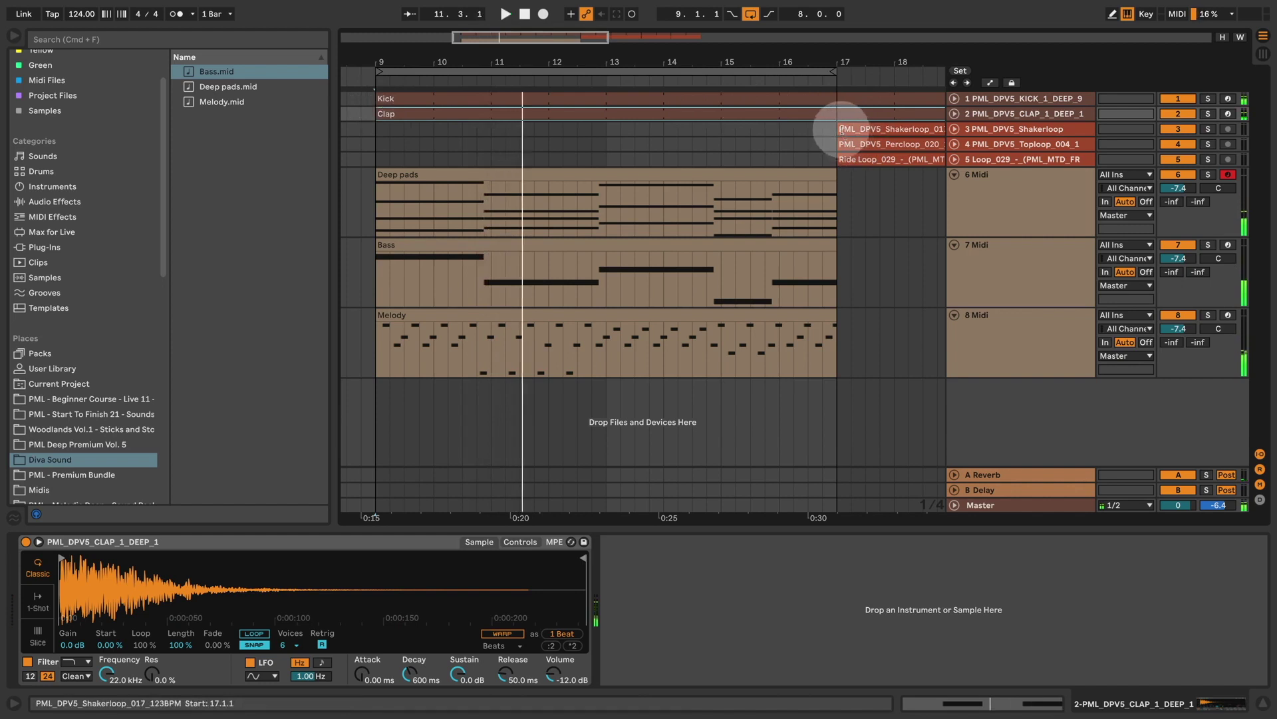
left_click_drag(840, 128, 374, 123)
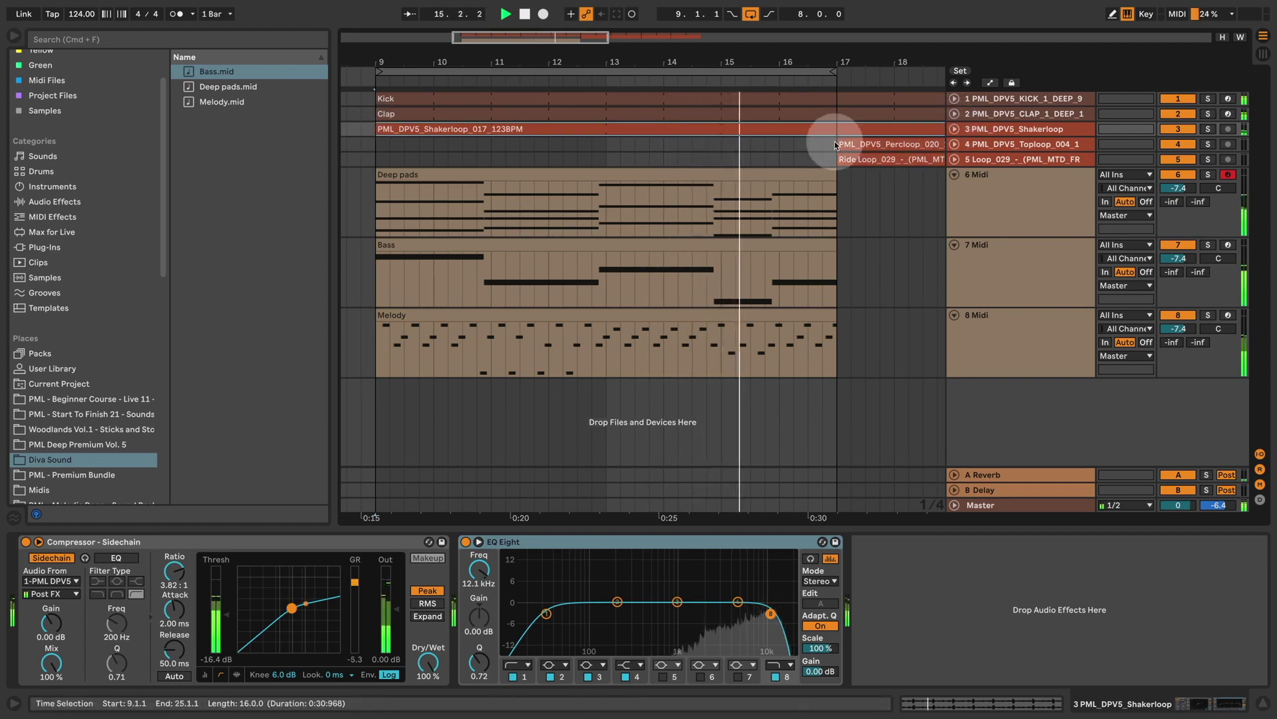
left_click_drag(842, 142, 606, 143)
left_click_drag(839, 159, 377, 148)
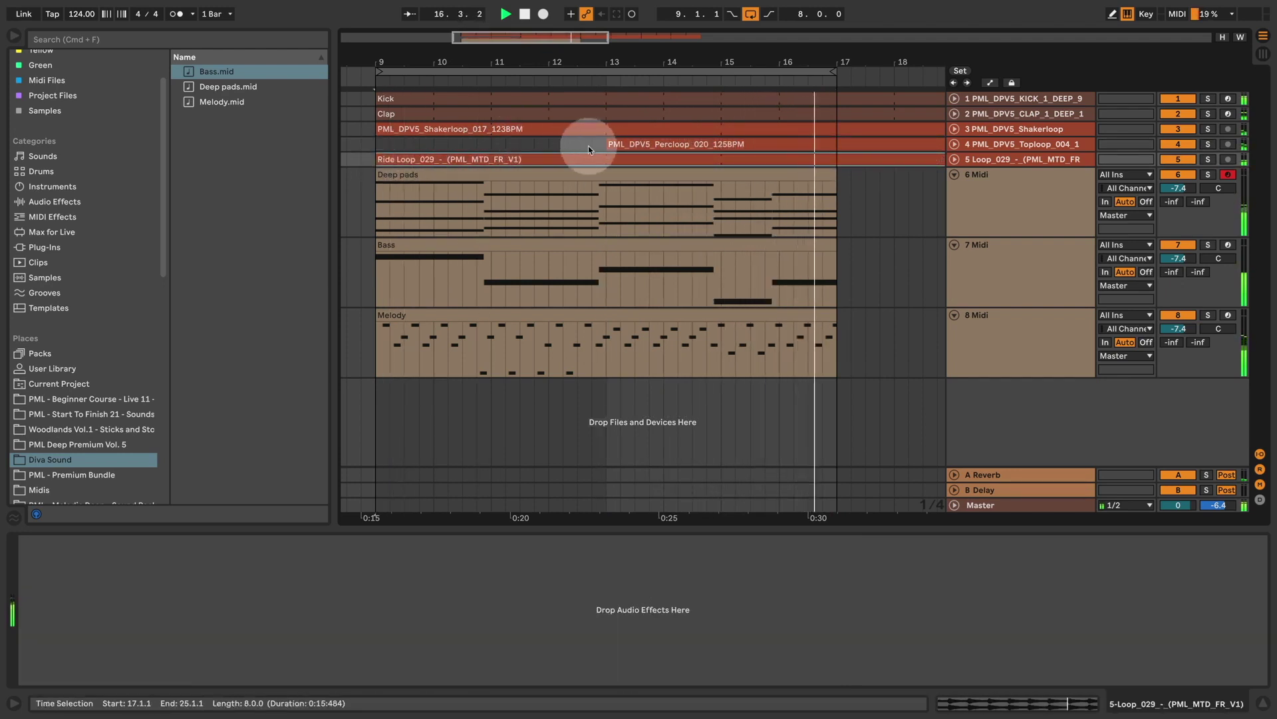
left_click_drag(606, 143, 377, 143)
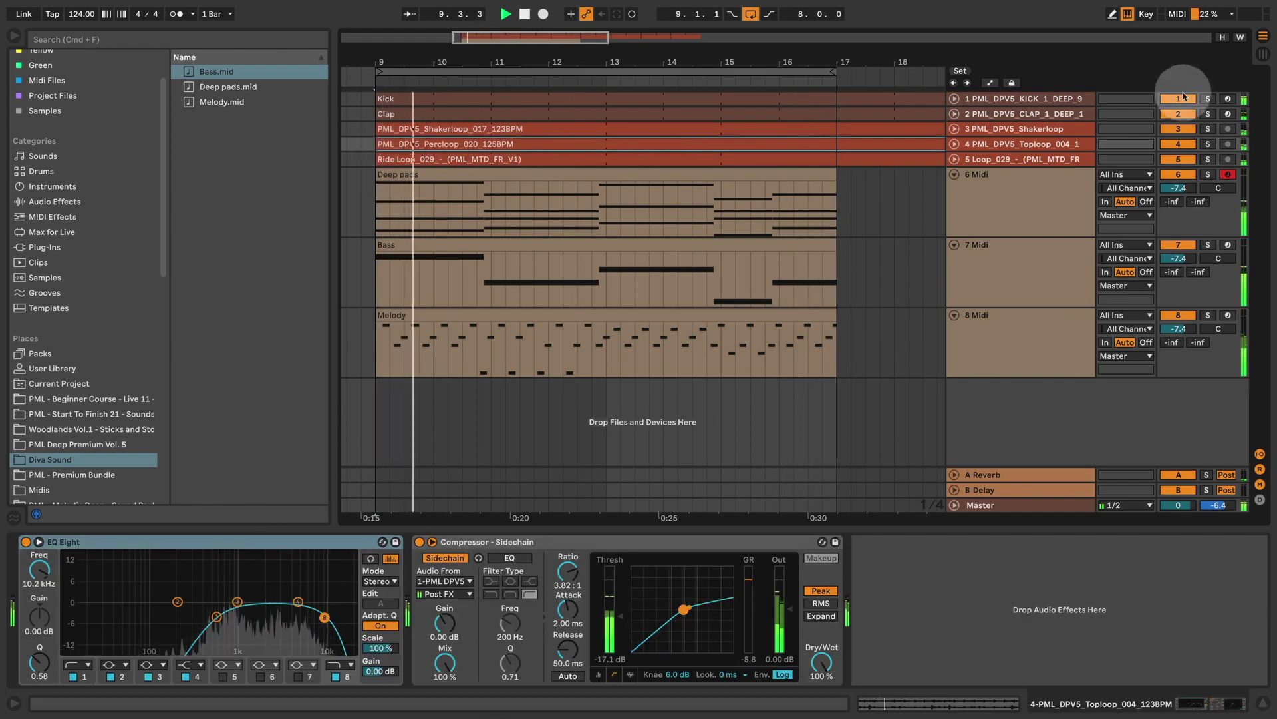
Enlarge track lanes, hide Detail View, zoom to bars 9–17, and show the Melody track's devices
left_click(1223, 37)
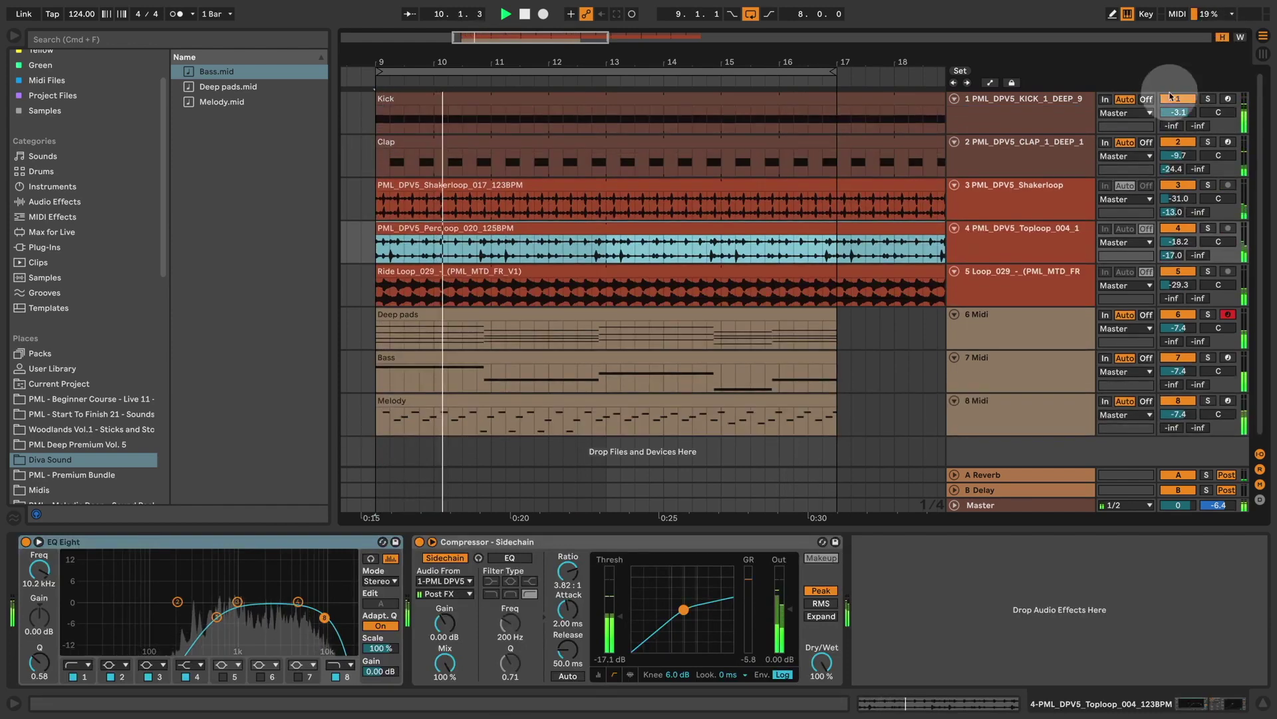
left_click(1263, 704)
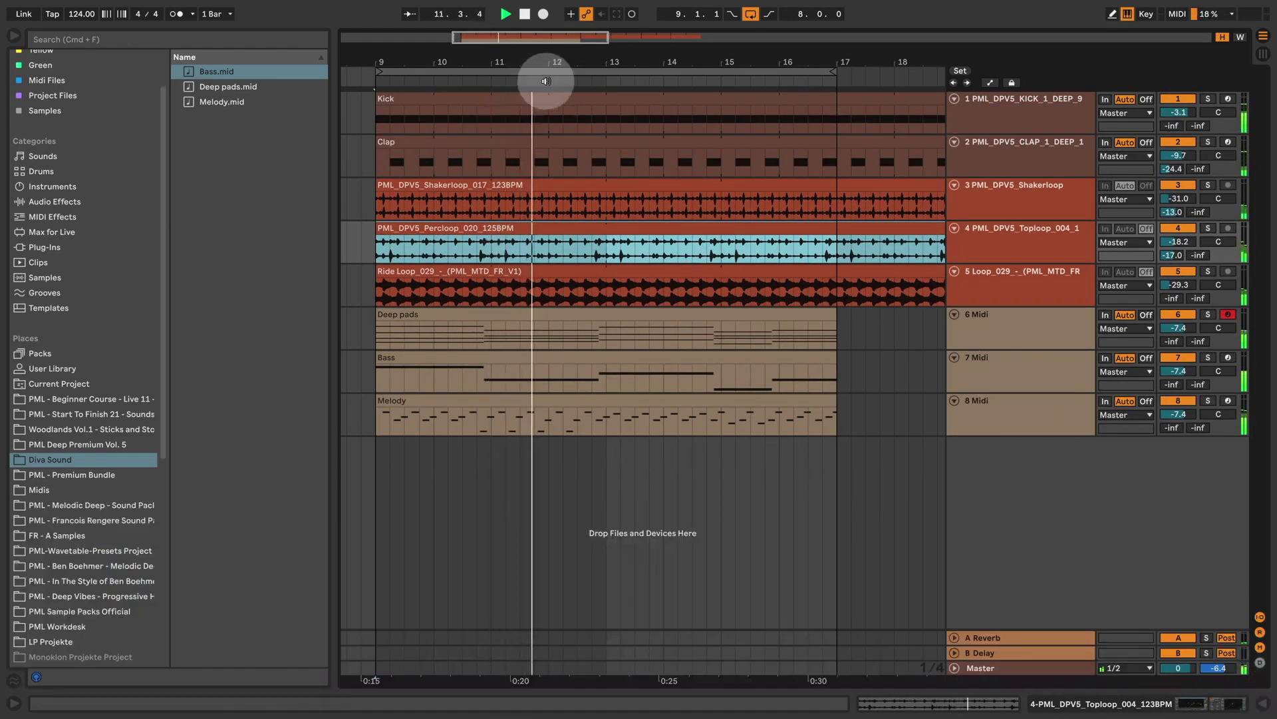
left_click_drag(593, 61, 592, 83)
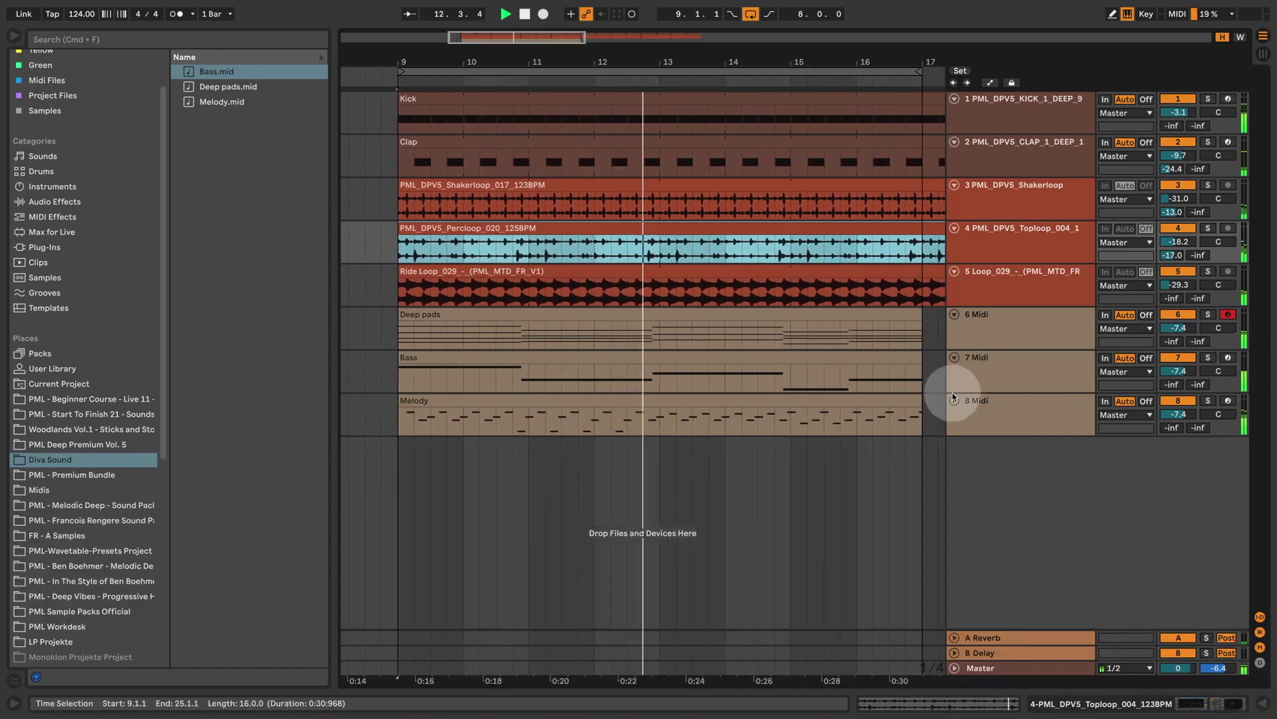
double_click(1016, 412)
In the melody track's Diva editor, raise and then lower the filter cutoff
left_click(27, 556)
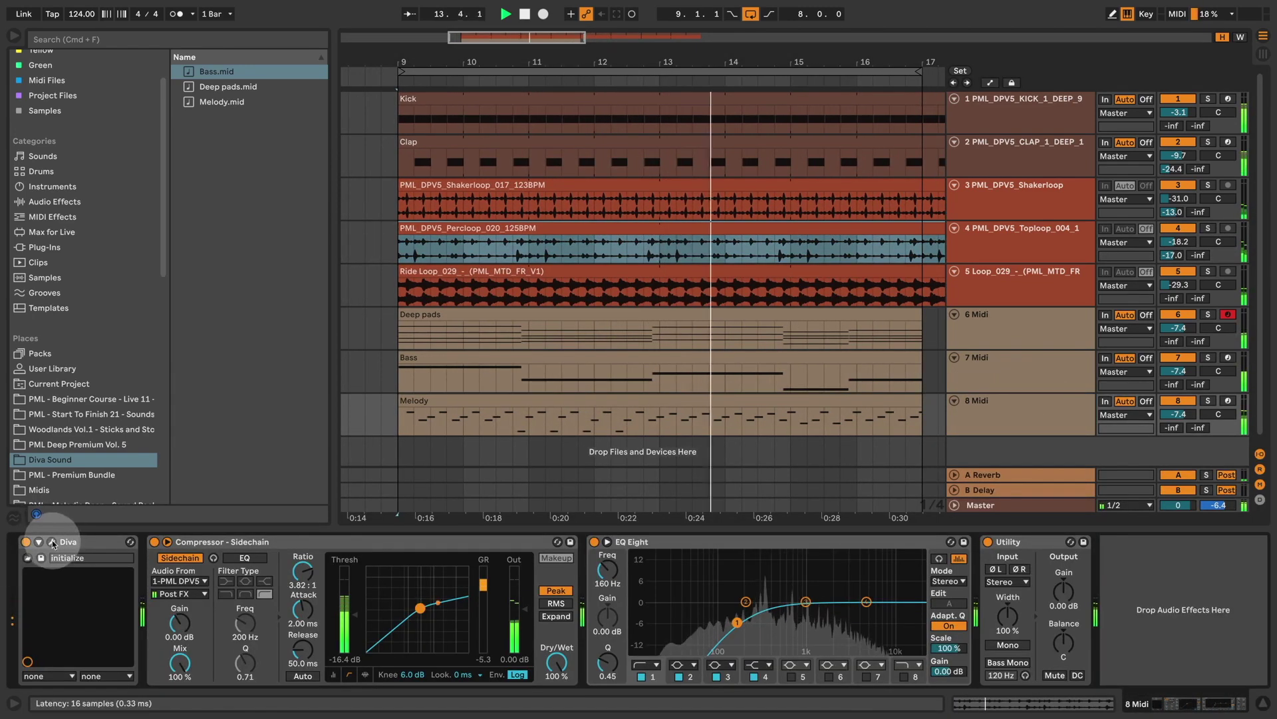
left_click(996, 355)
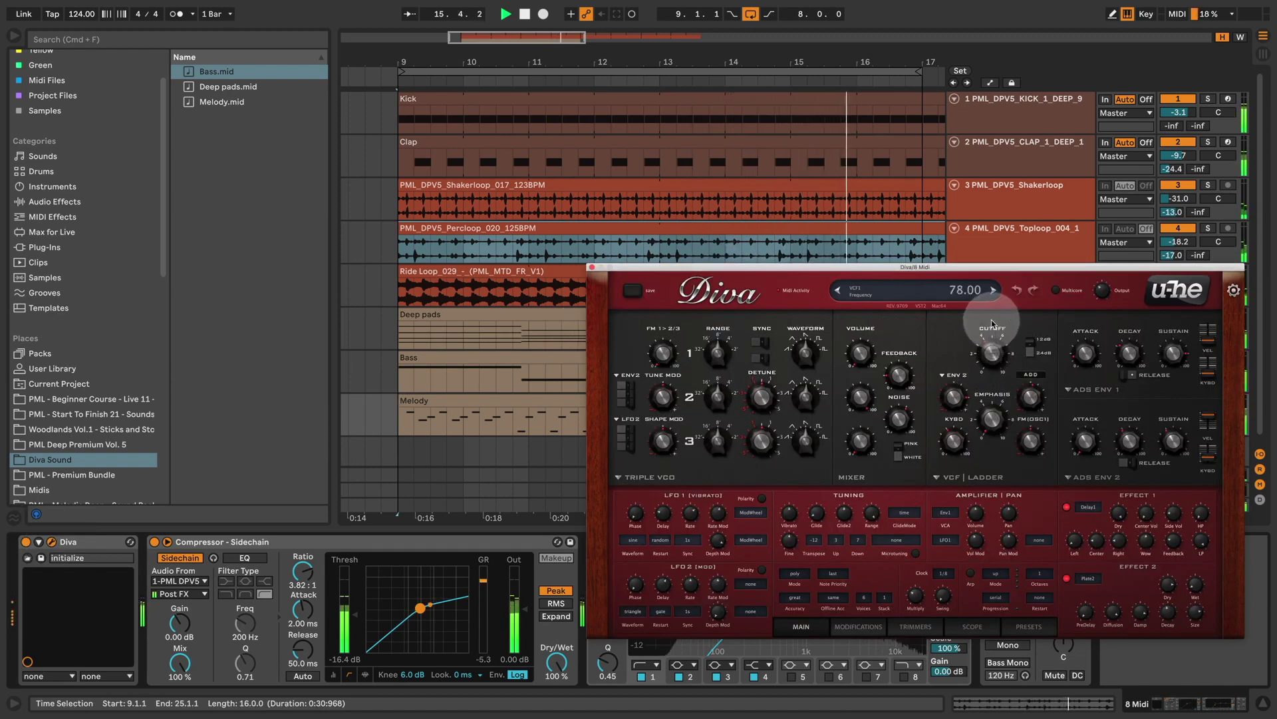
left_click_drag(998, 310, 997, 297)
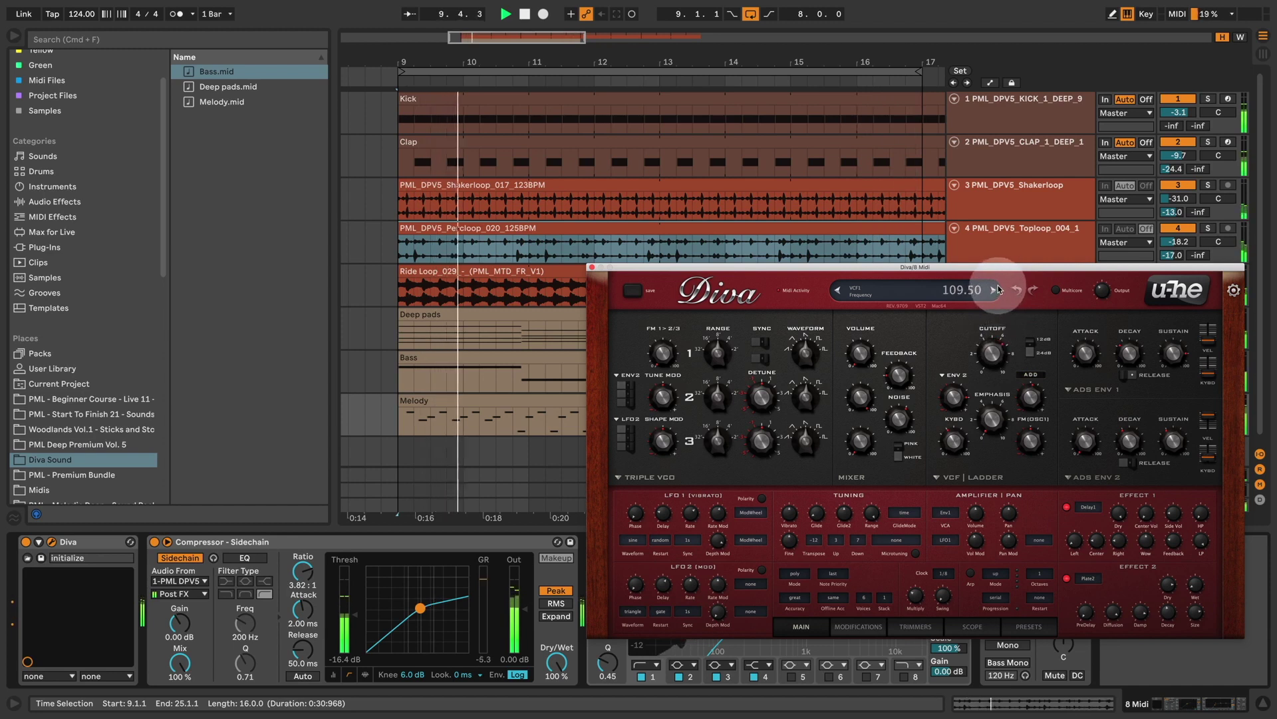
left_click_drag(998, 305, 996, 336)
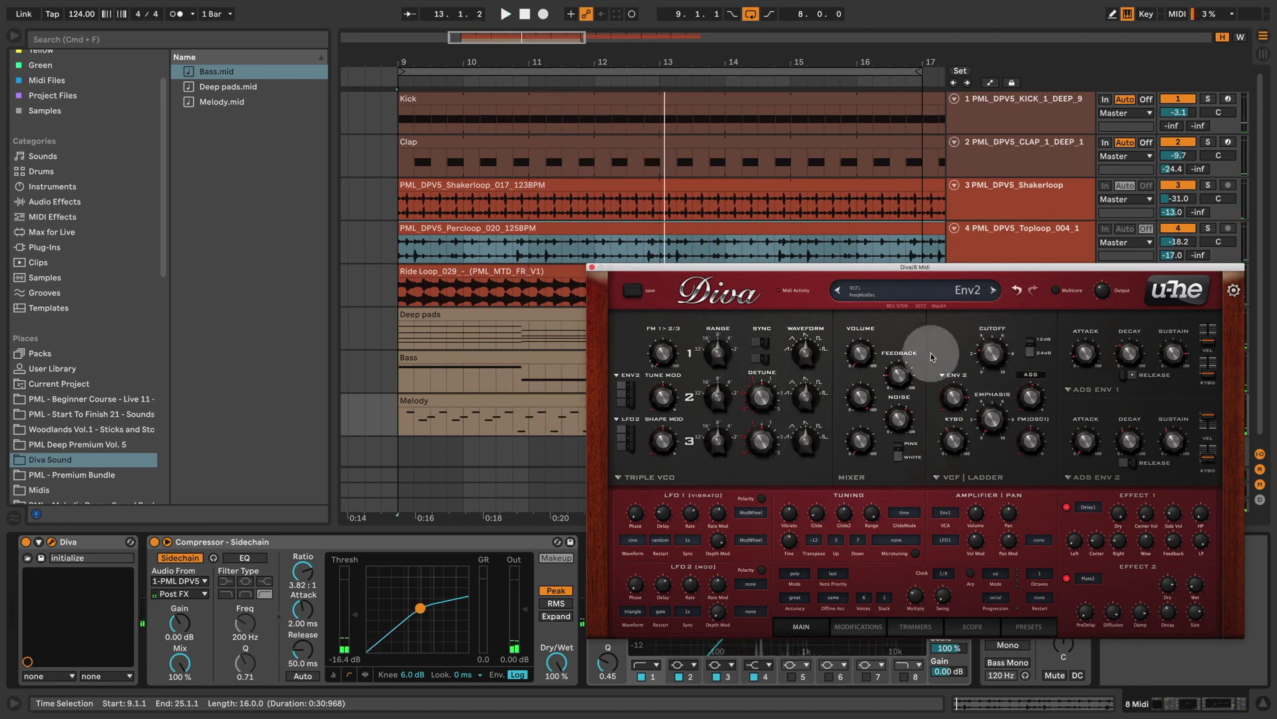
Adjust Diva's oscillator 2 shape while replaying the loop, then close the synth window
mouse_move(825, 416)
left_mouse_down()
mouse_move(821, 393)
mouse_move(829, 417)
left_mouse_up()
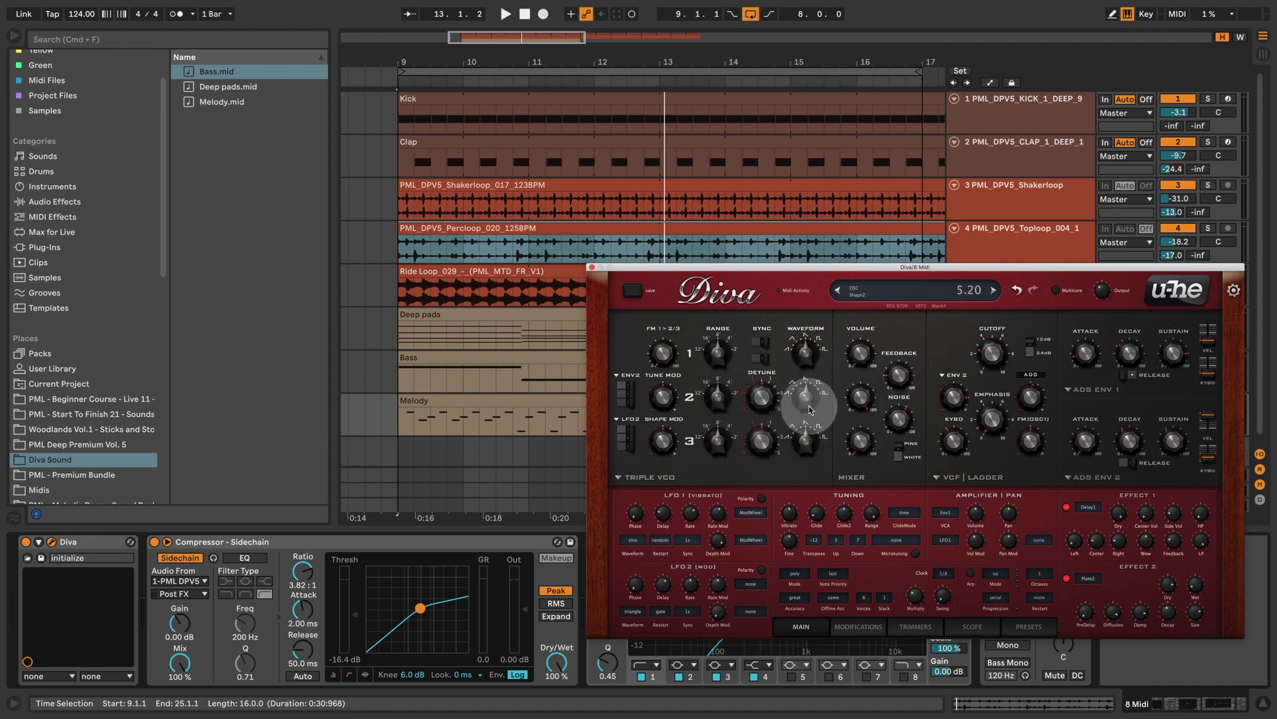
key("space")
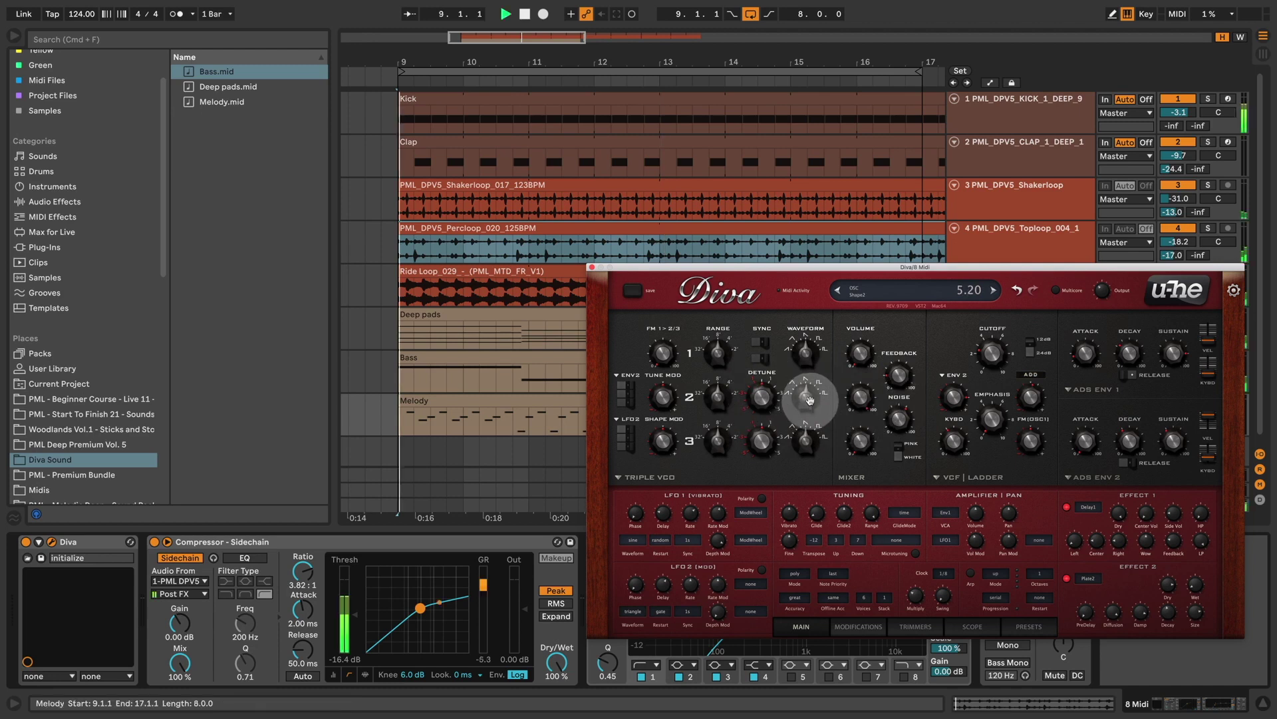
left_click_drag(810, 405, 808, 398)
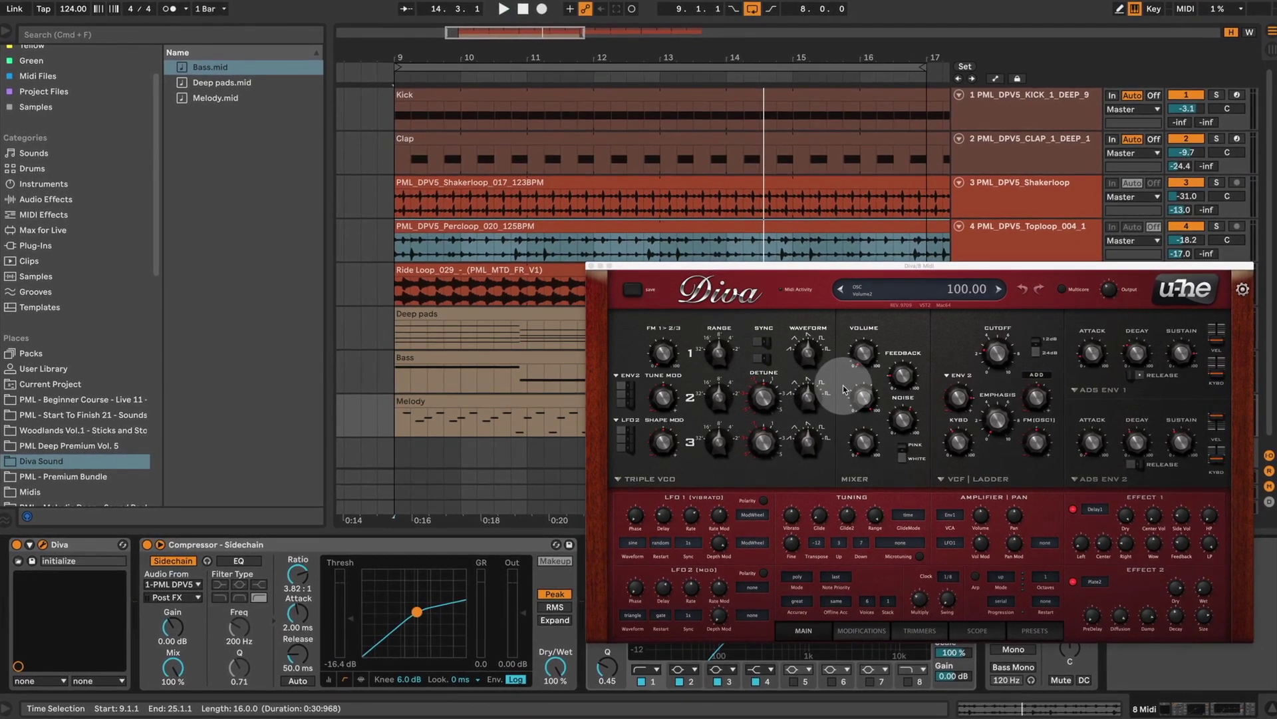
left_click_drag(820, 266, 599, 165)
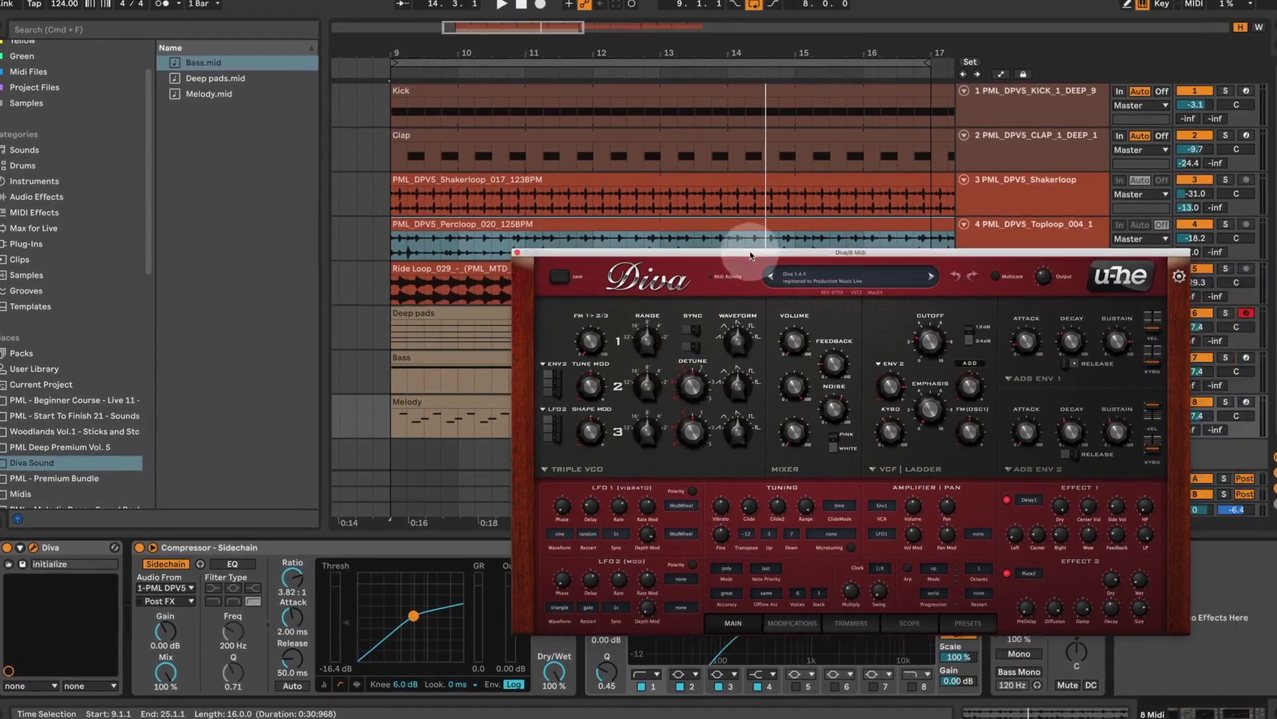
left_click(341, 154)
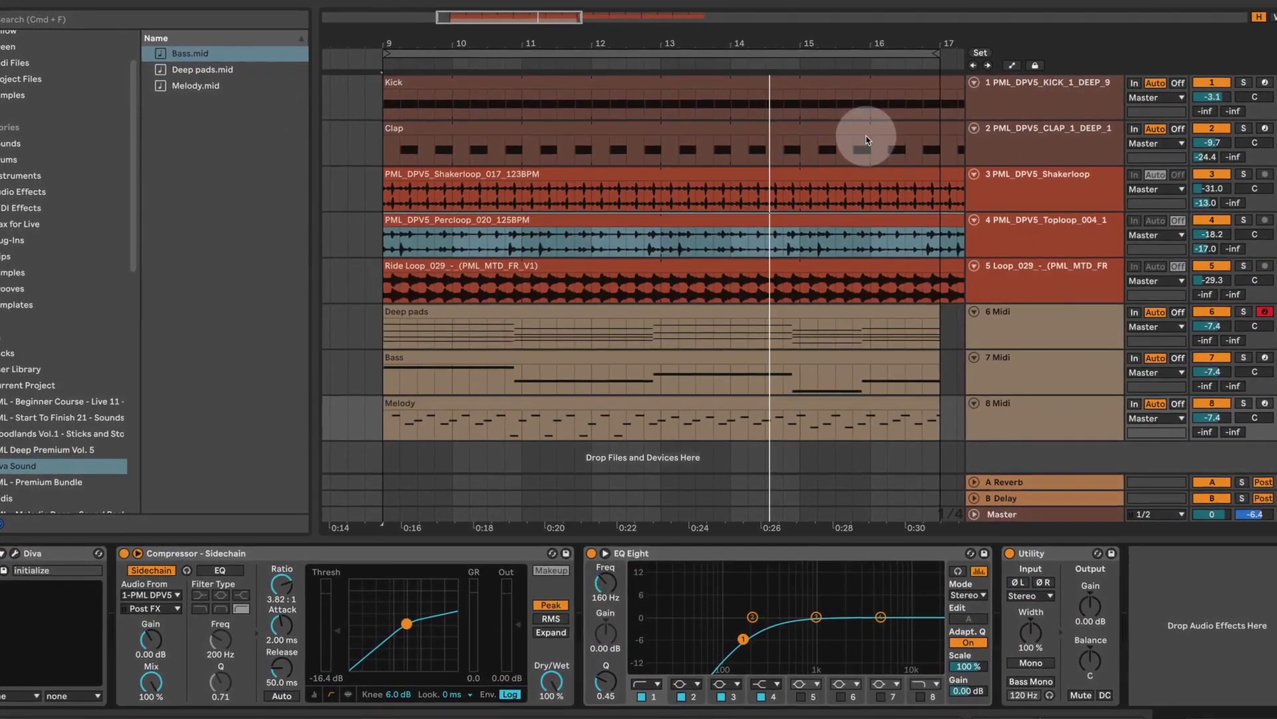
Bring the melody track's Diva editor back up with the Cmd+Alt+P shortcut
key("super+alt+p")
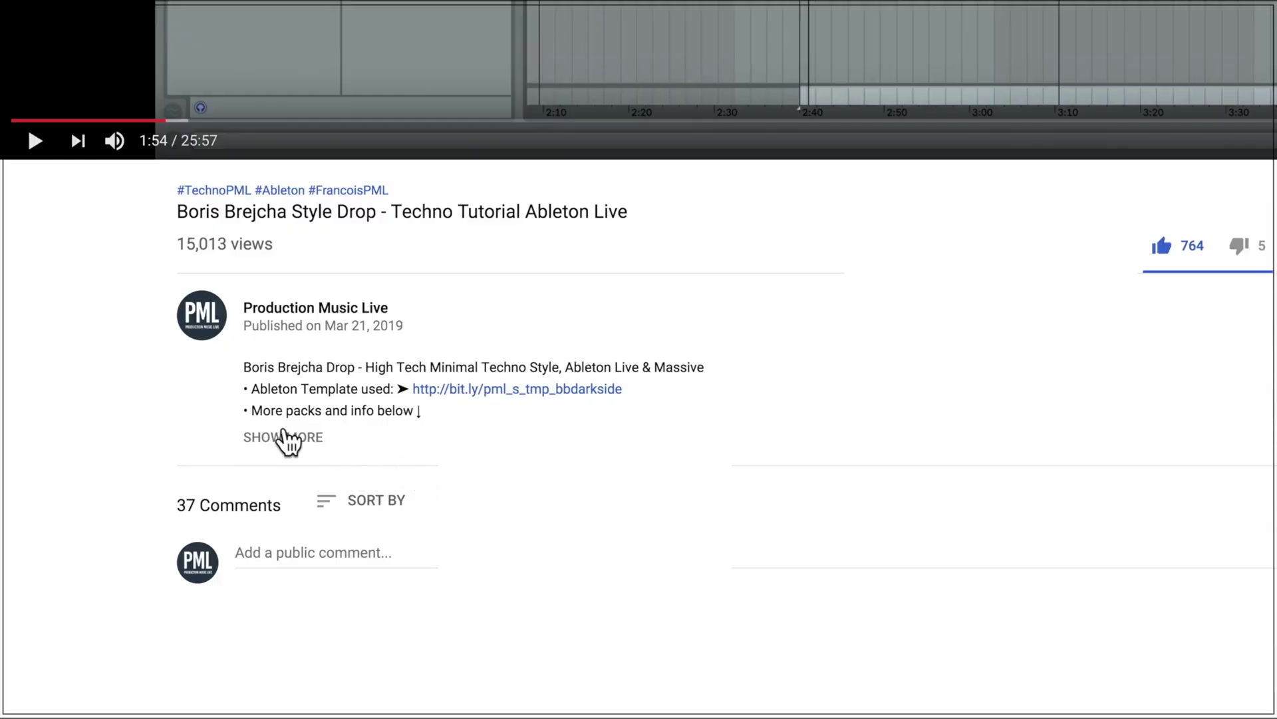
Show the full video description and scroll to the Files & Sound Packs and course links
left_click(283, 434)
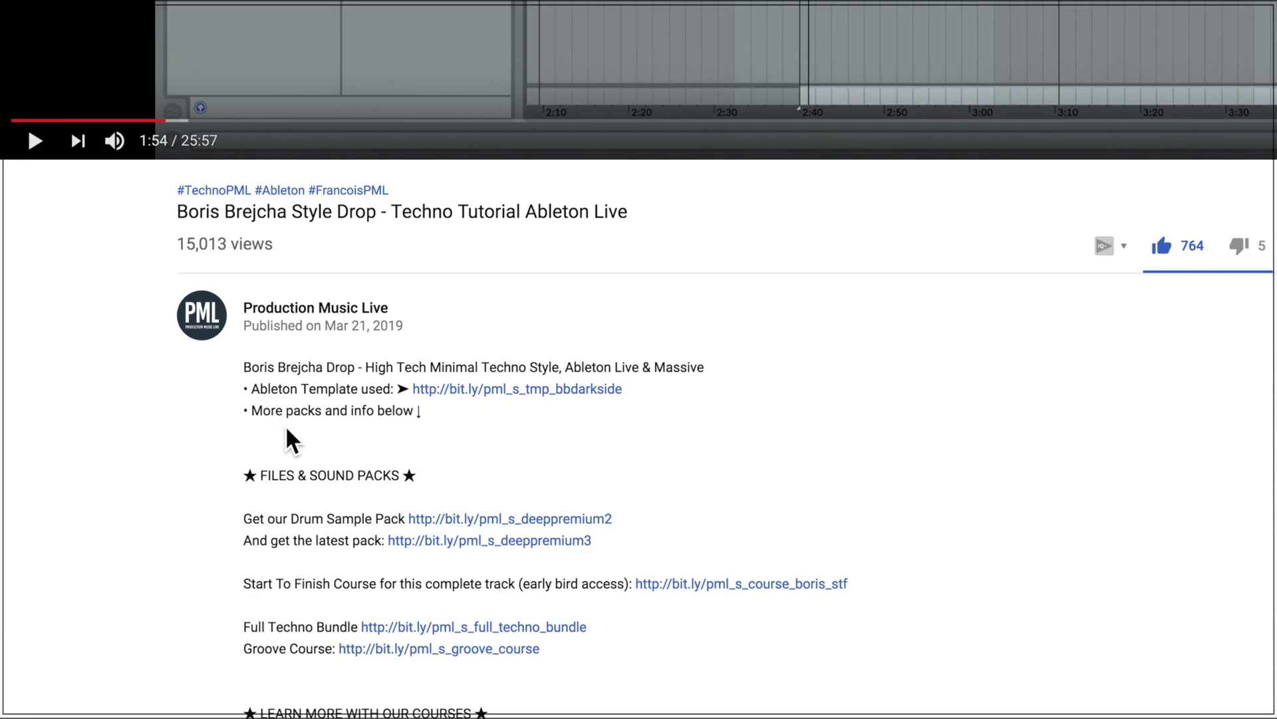
scroll(304, 423, "down", 2)
scroll(303, 423, "down", 1)
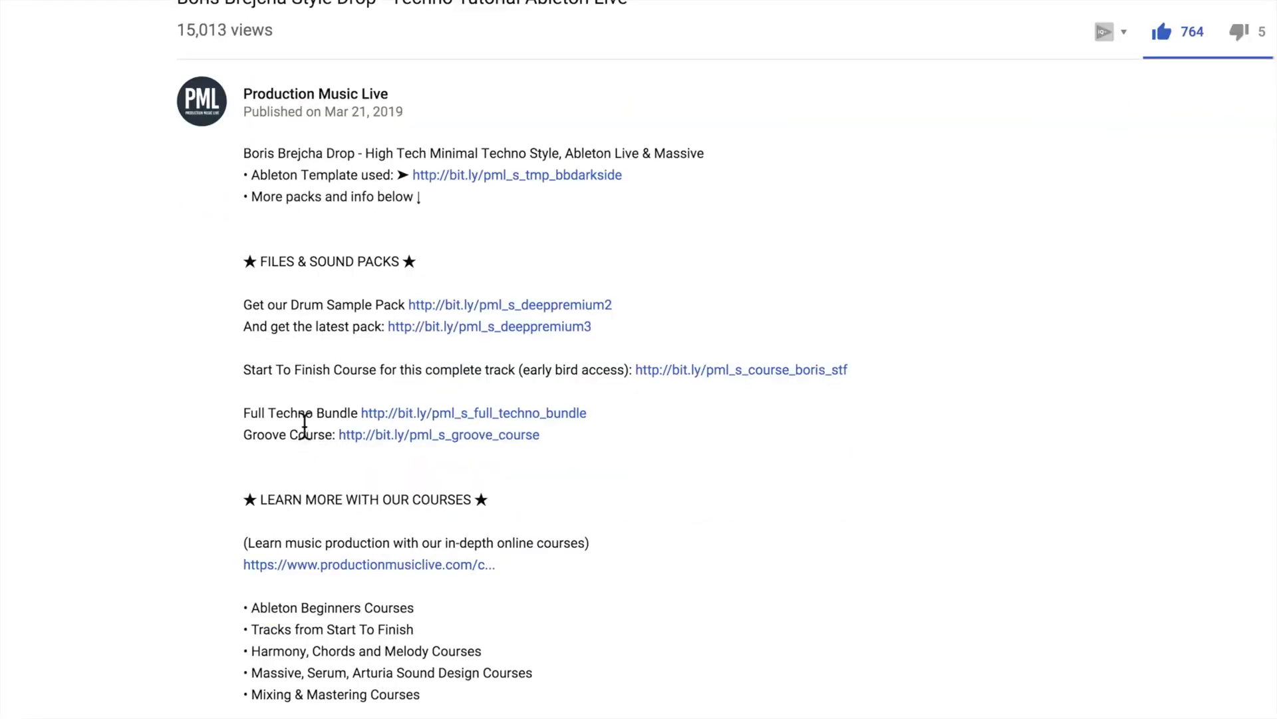